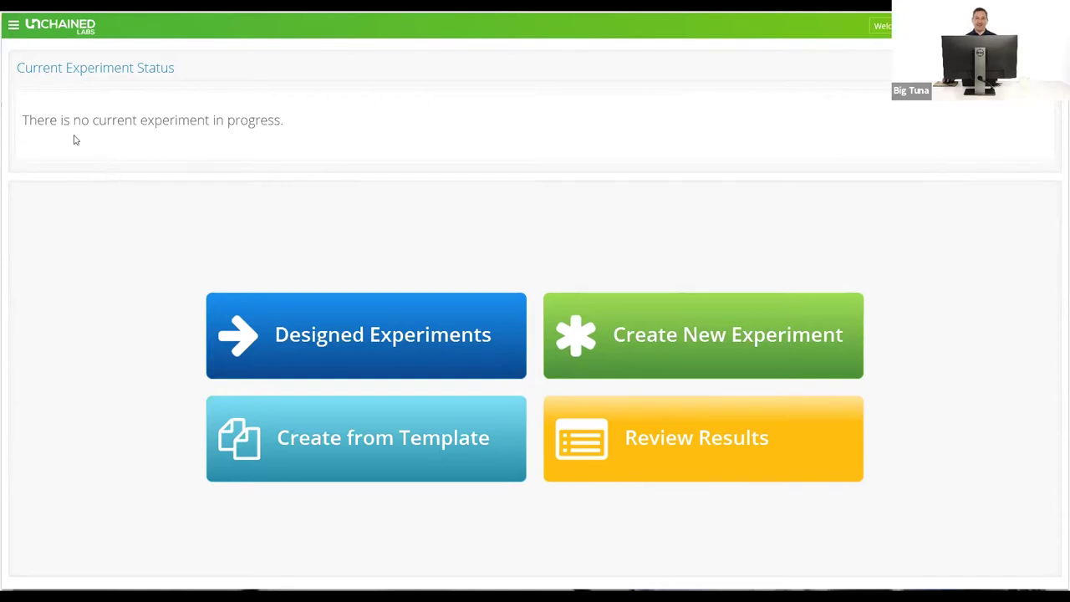
left_click(12, 27)
left_click(48, 86)
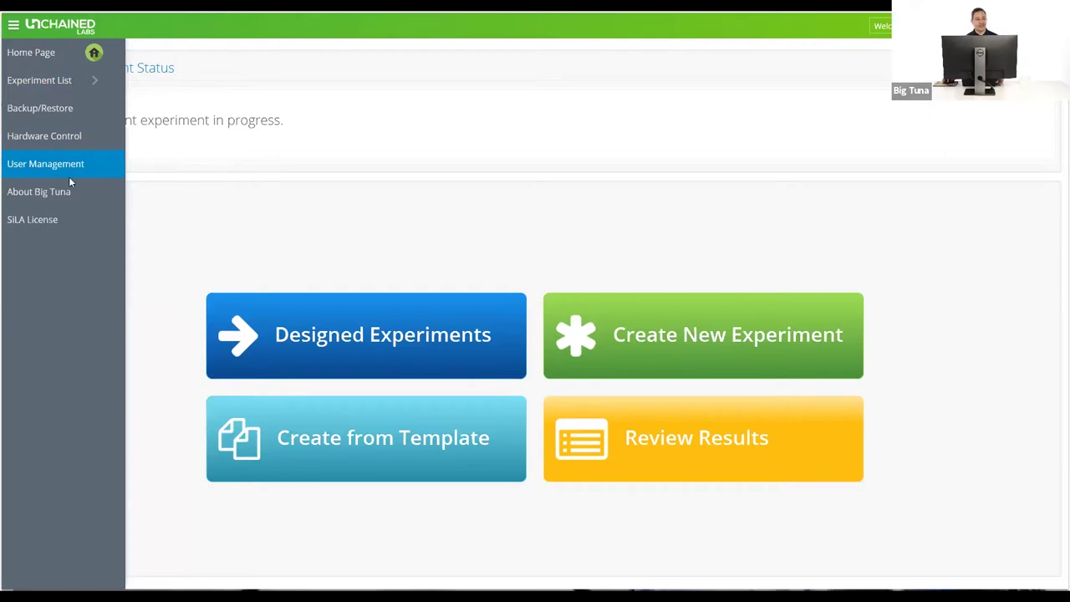
left_click(219, 202)
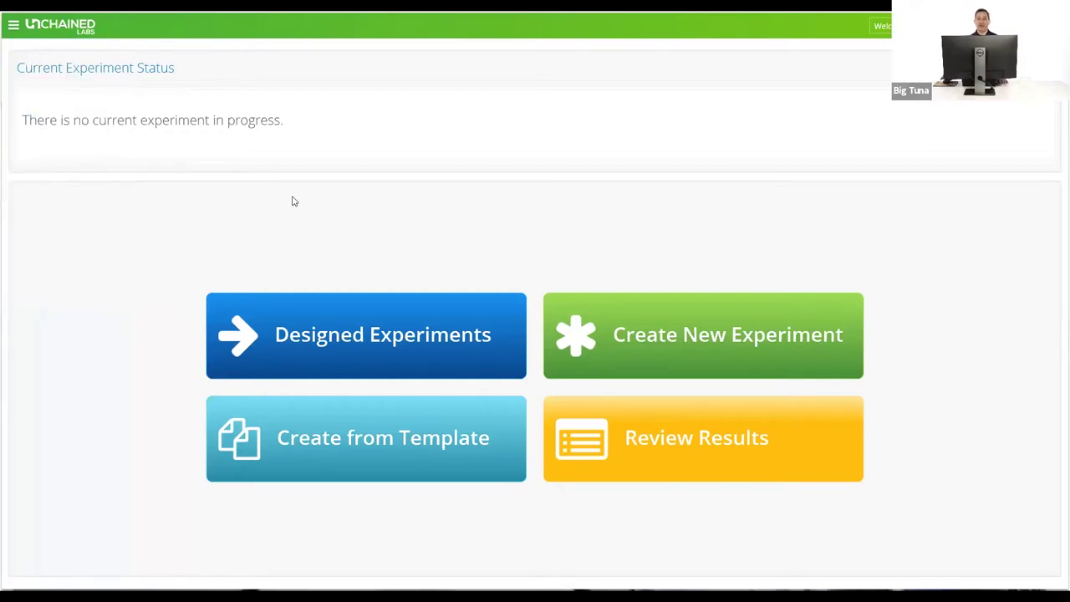
Step: Create a new experiment named "aav demo" with the description "today's demo" and a 30 kDa MWCO, and continue to its reagents
left_click(637, 331)
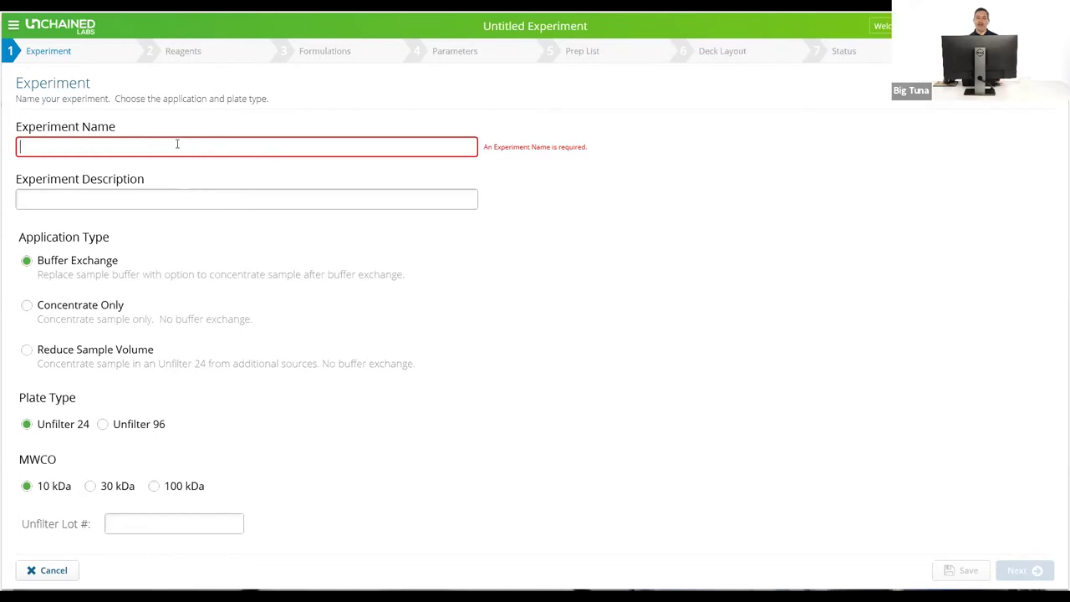
type("aav demo")
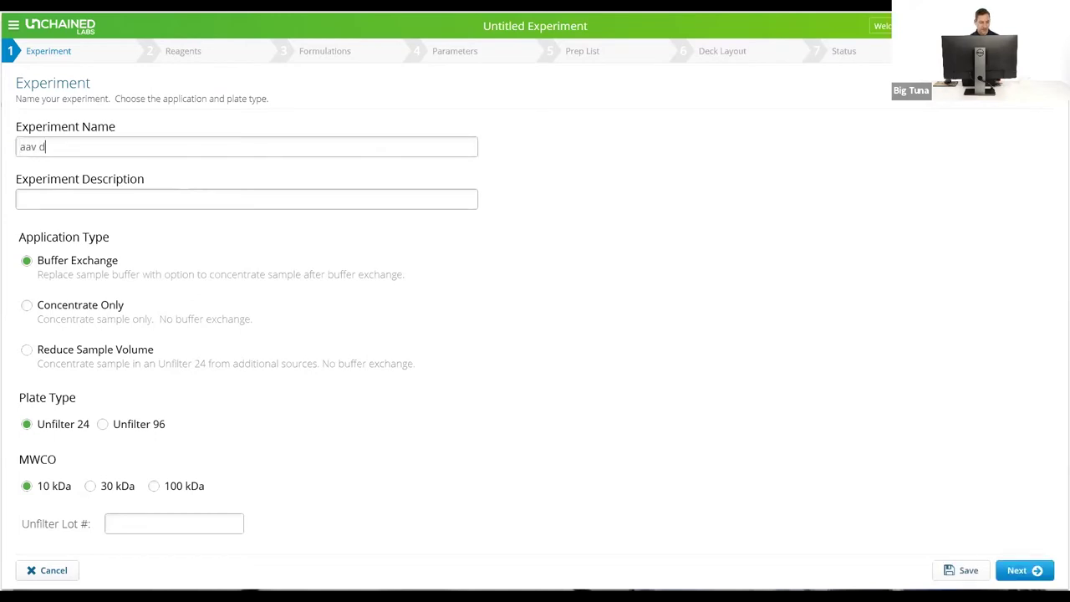
left_click(164, 201)
type("tod")
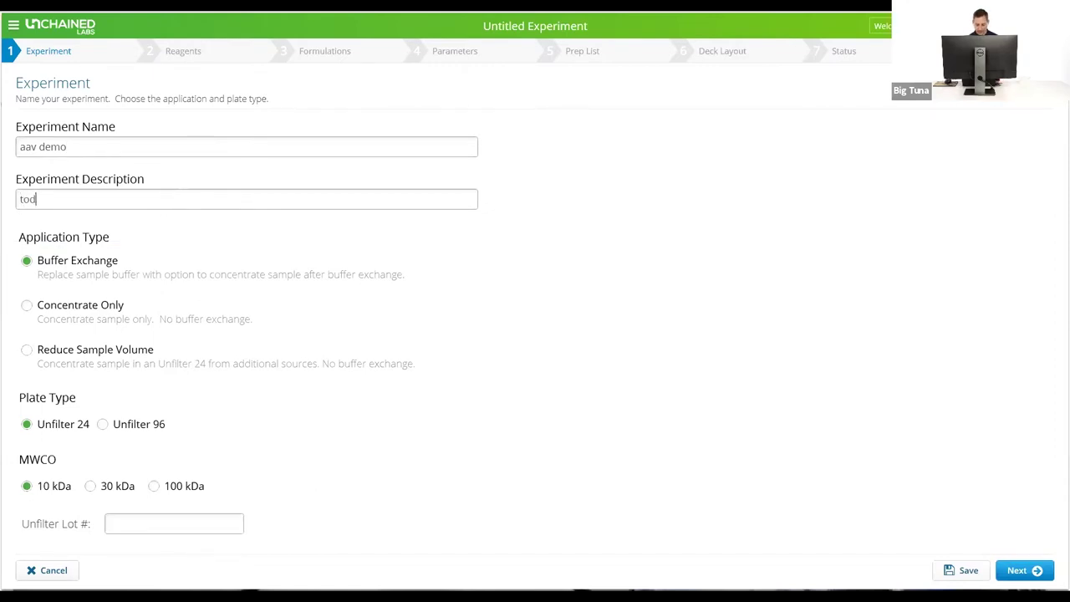
type("ay's demo")
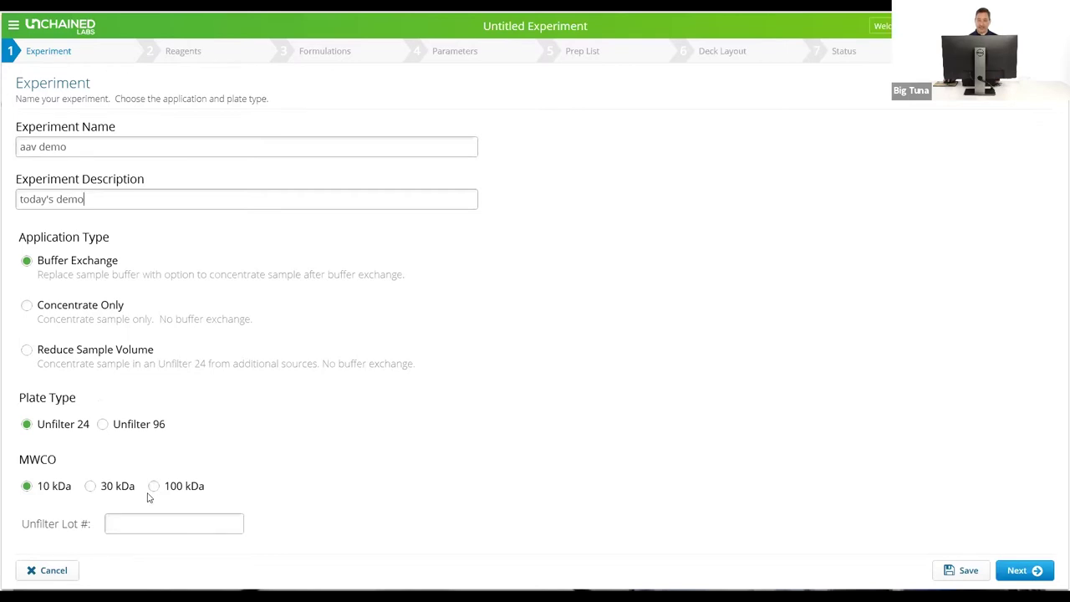
left_click(91, 487)
left_click(1020, 570)
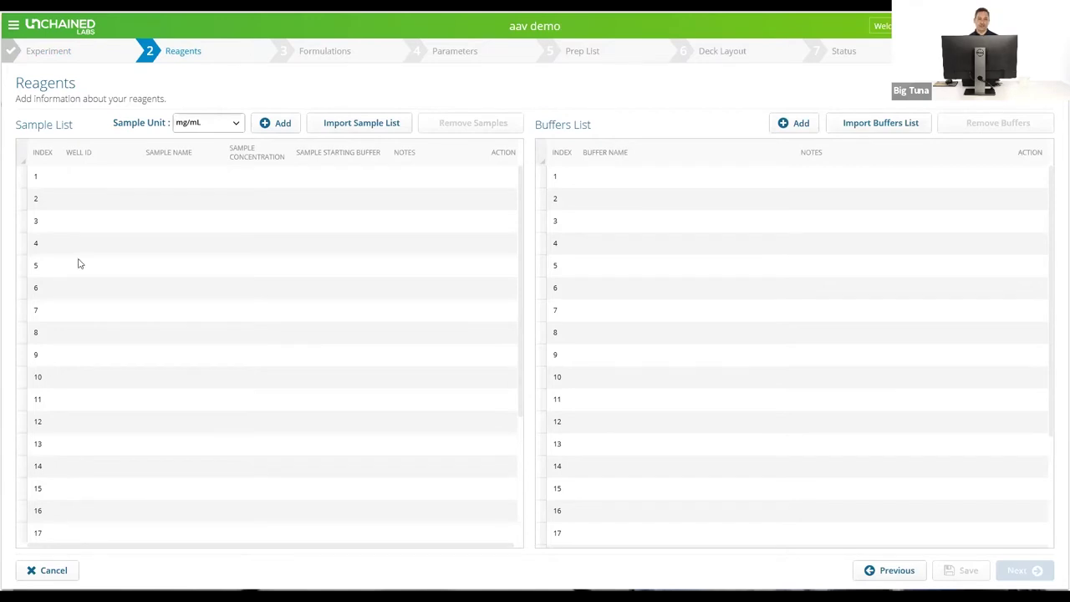
Step: Import the sample list from "Sample import file with minimum headers" and view that source file in Notepad
scroll(189, 292, "down", 3)
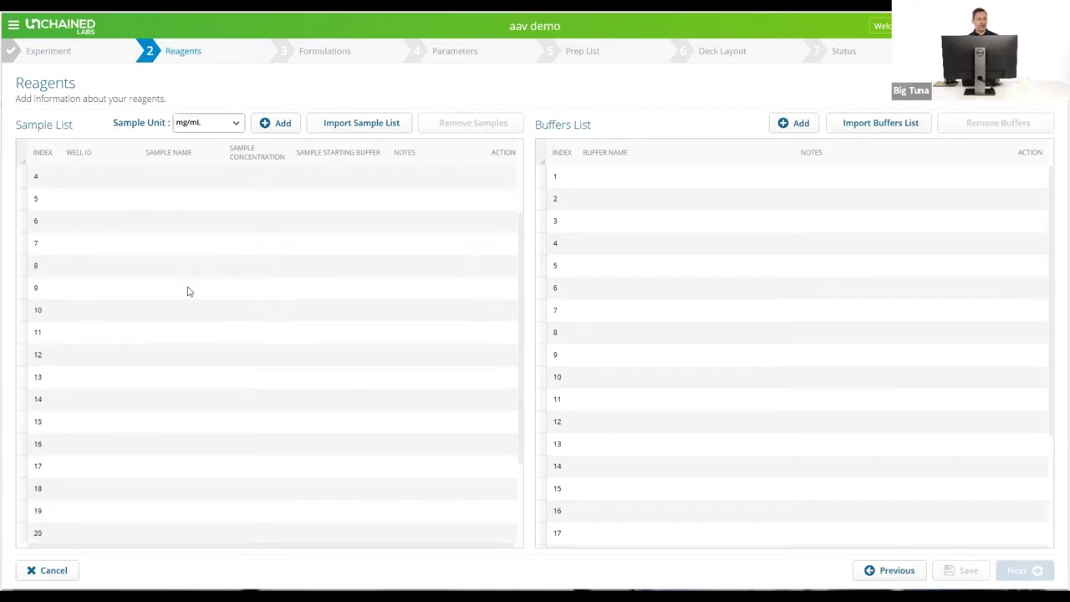
scroll(191, 294, "up", 3)
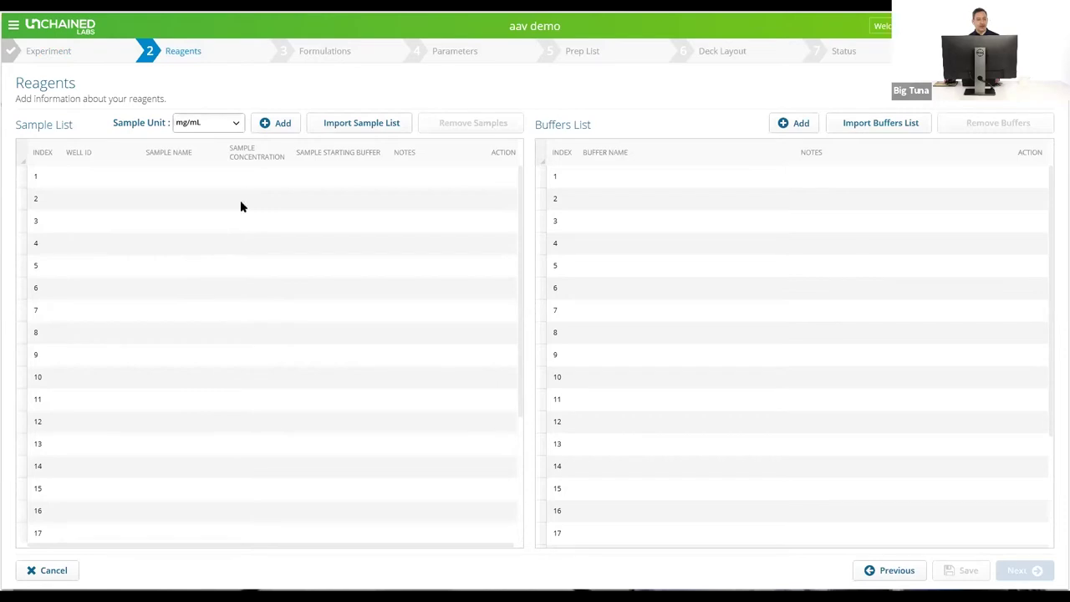
left_click(328, 123)
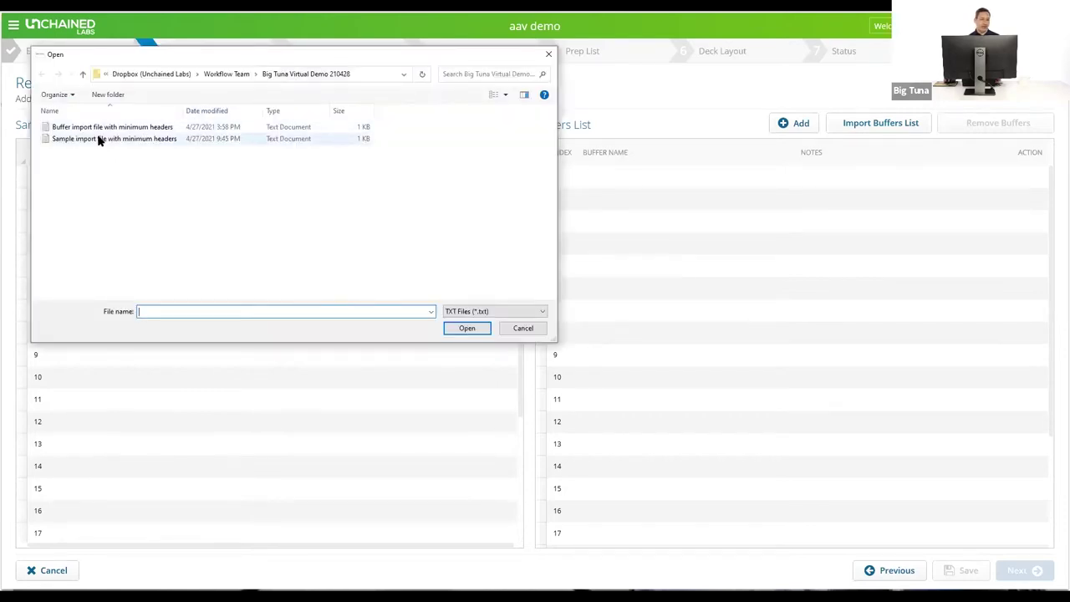
left_click(83, 145)
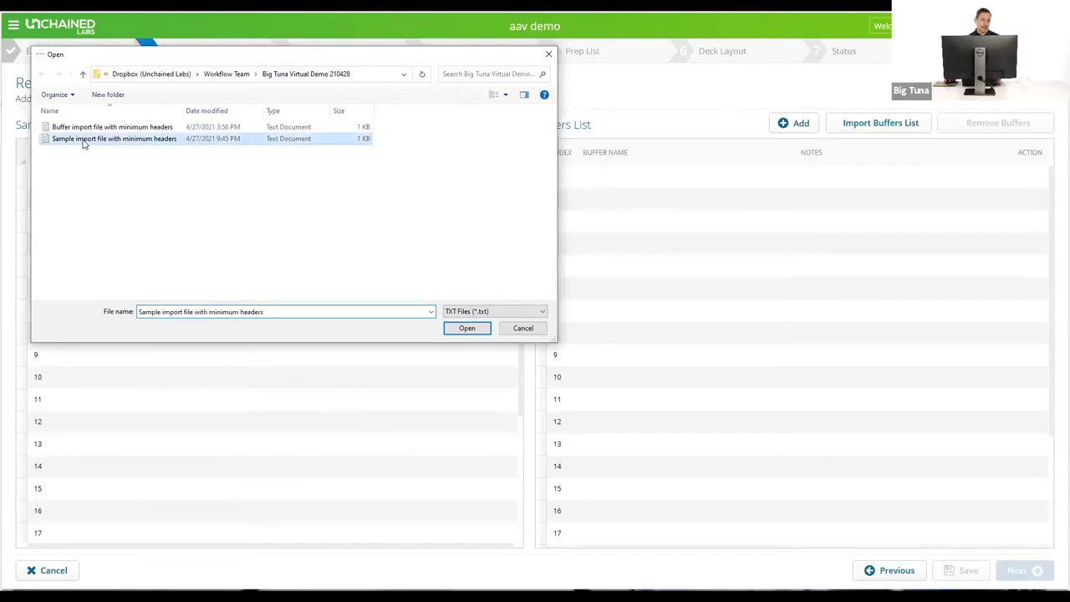
key("Return")
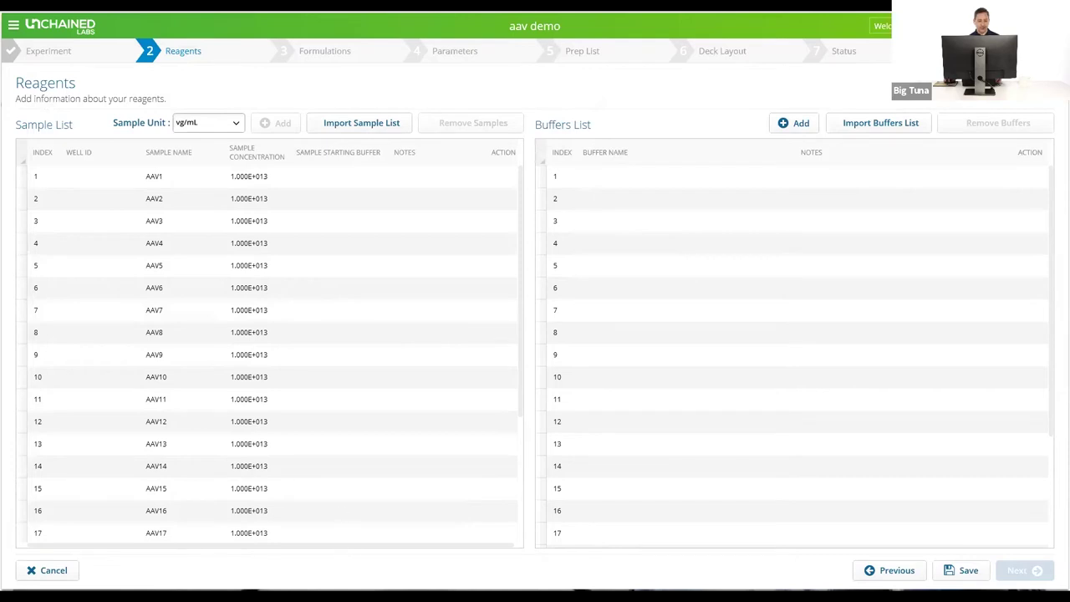
key("alt+Tab")
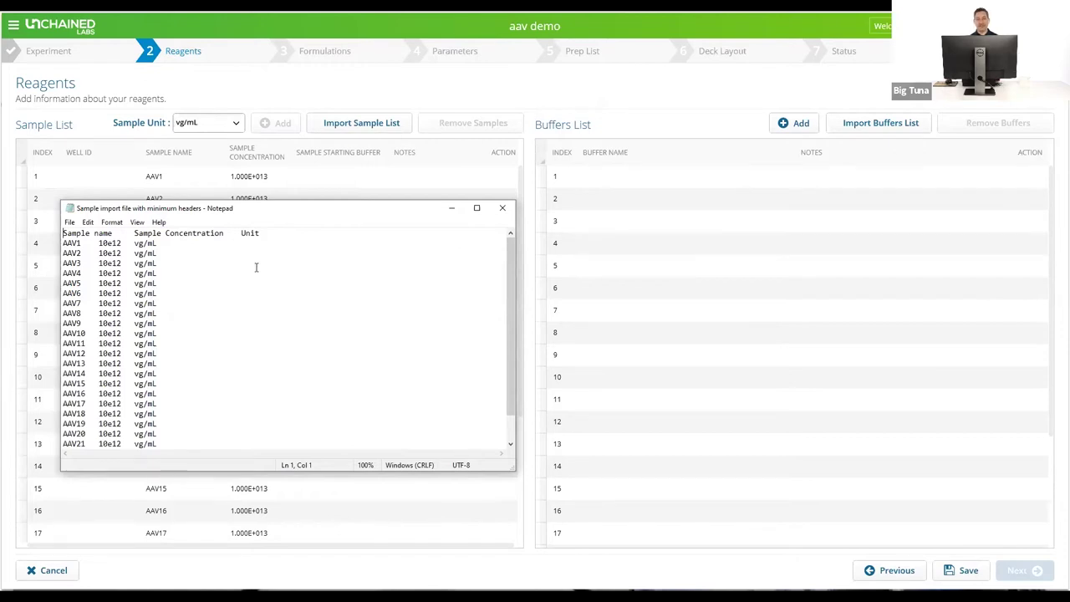
left_click(502, 209)
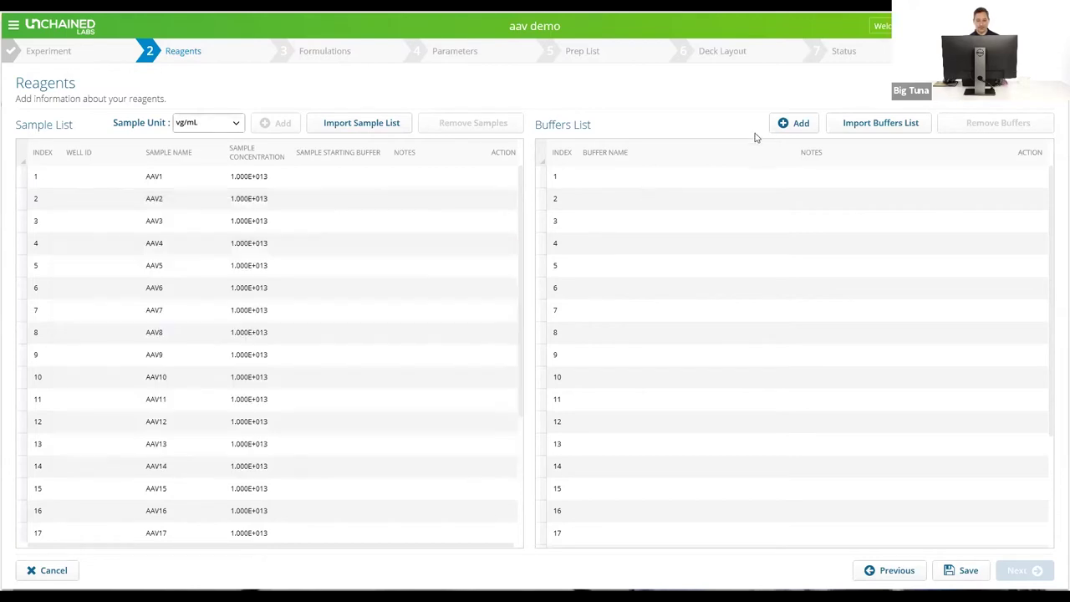
Step: Add a buffer named PBS to the buffers list and continue to the formulations
left_click(800, 123)
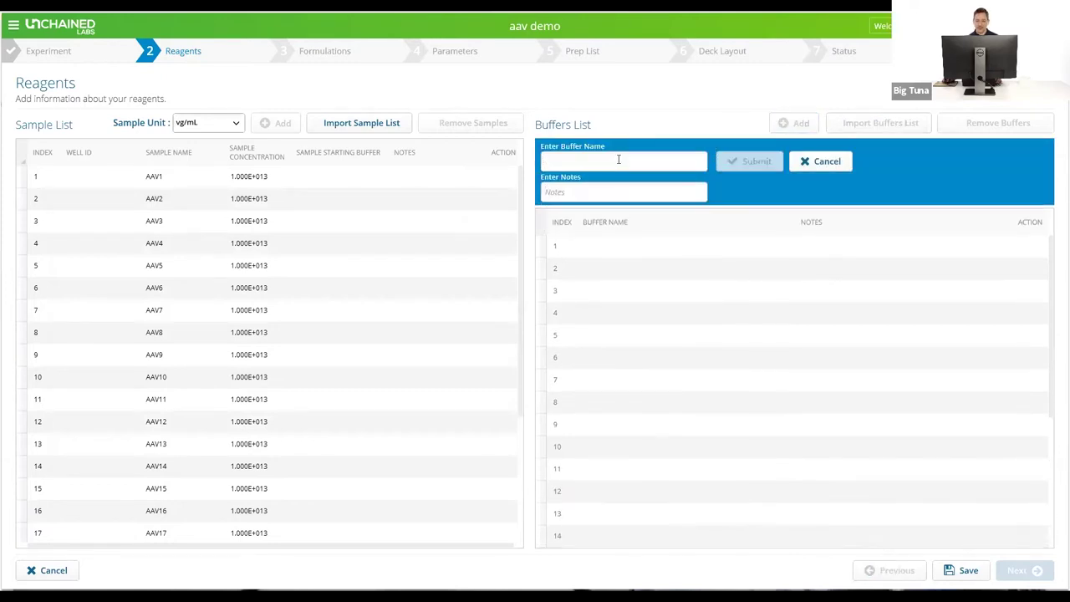
type("PBS")
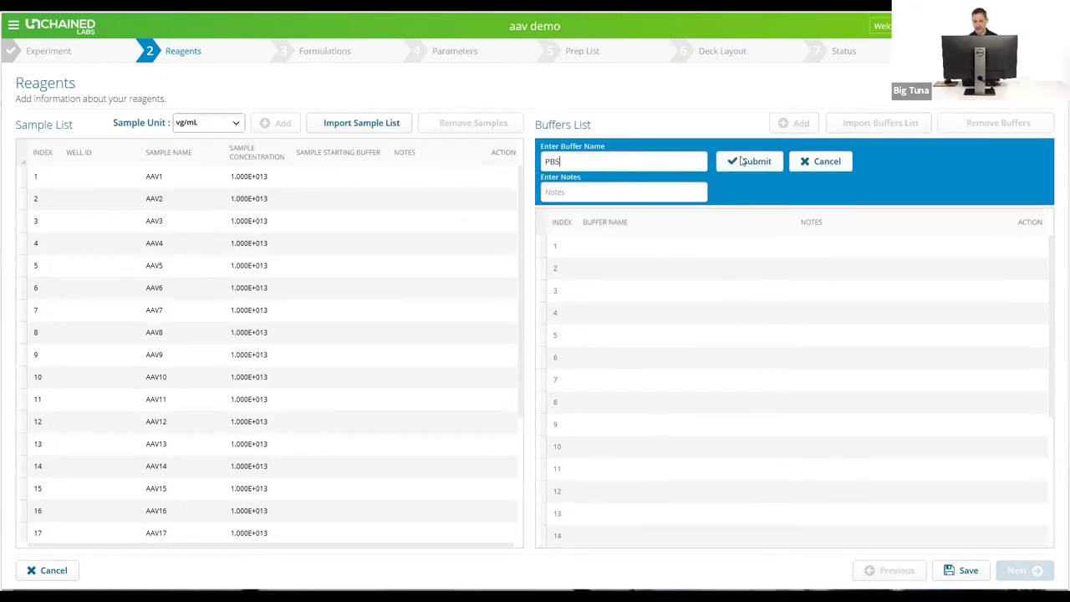
left_click(746, 162)
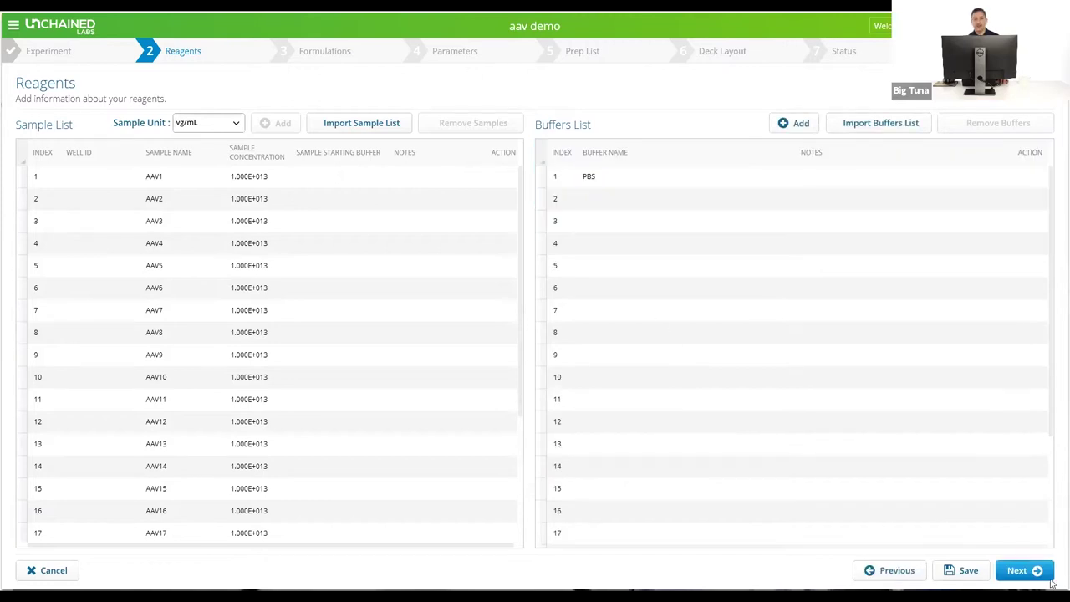
left_click(1019, 572)
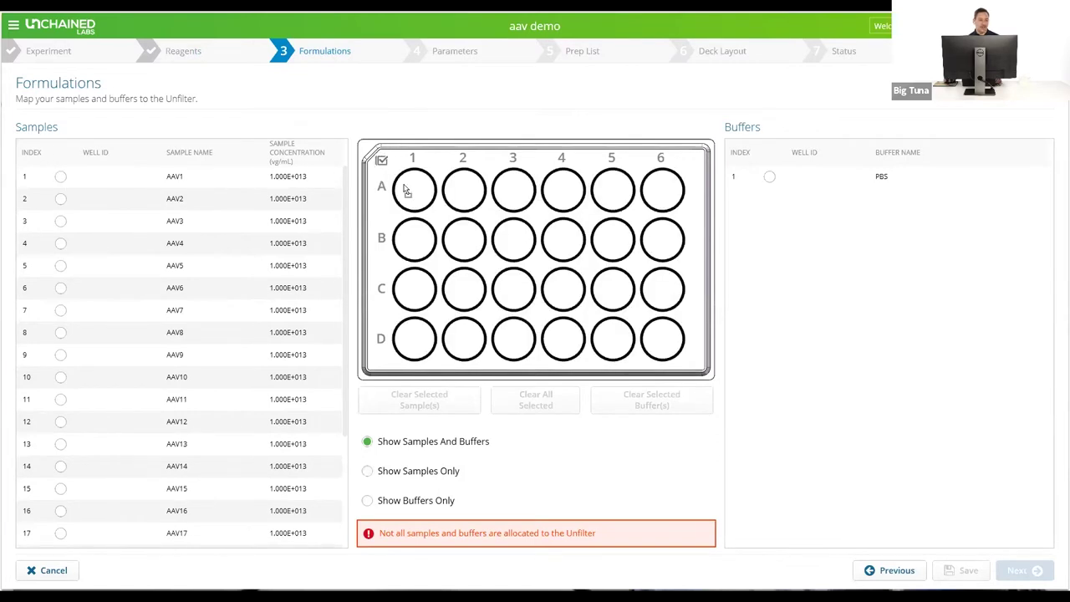
Step: Assign sample AAV1 and buffer PBS to all wells of the Unfilter plate, A1 to D6
left_click_drag(405, 190, 406, 191)
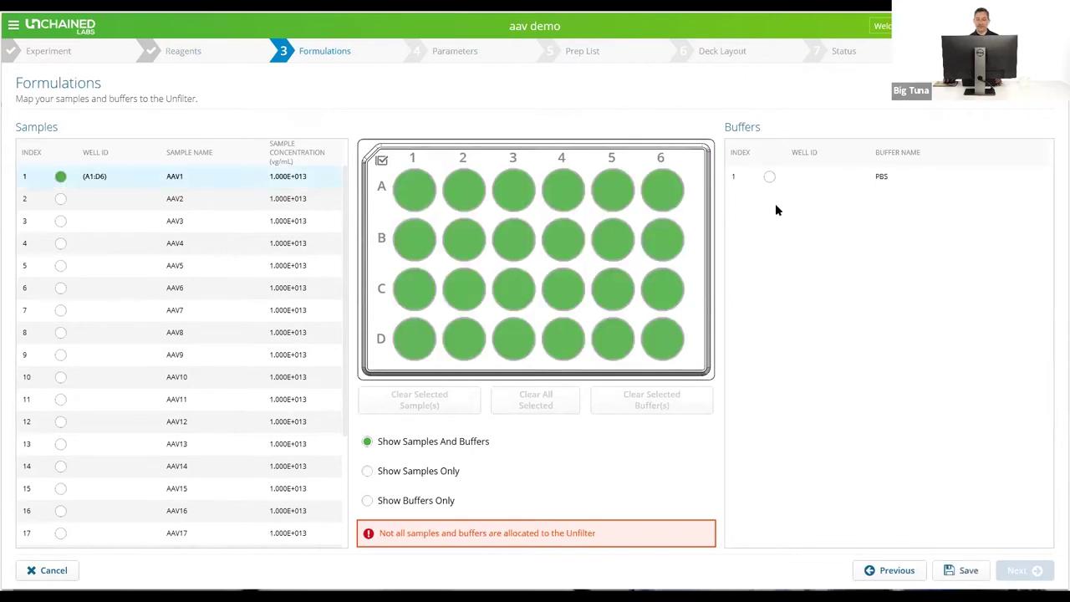
left_click(381, 159)
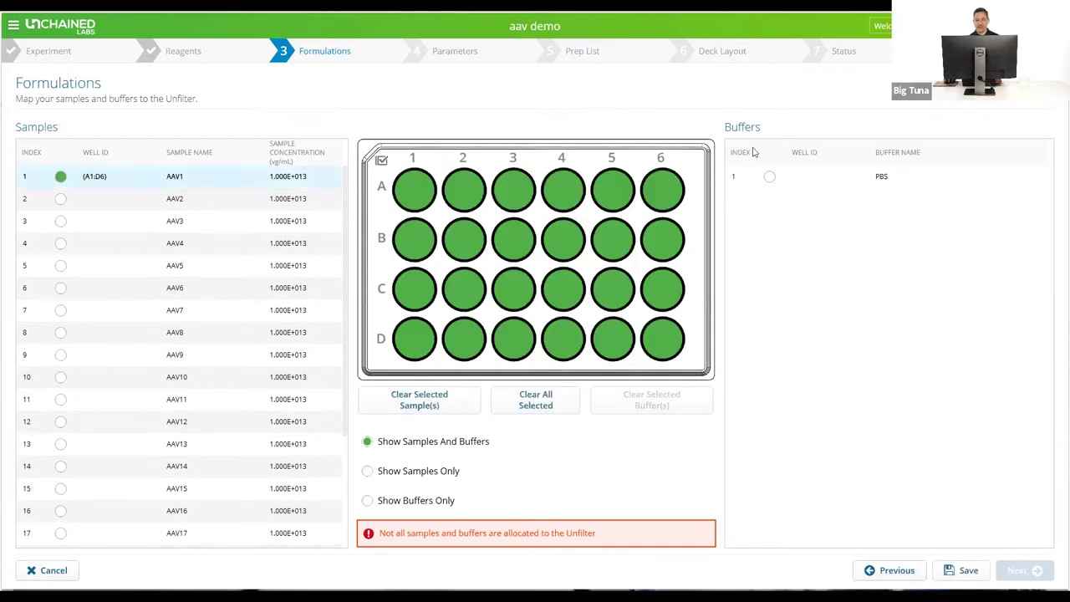
left_click_drag(770, 180, 475, 210)
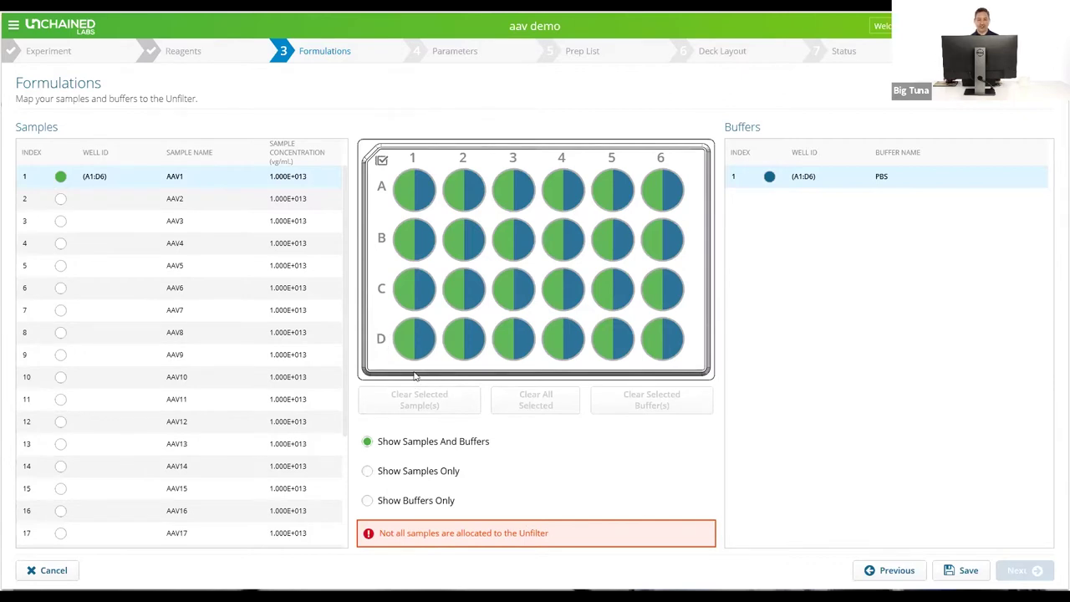
Step: Clear the sample from all wells and assign samples AAV1 to AAV24 across the plate, one per well
left_click(383, 161)
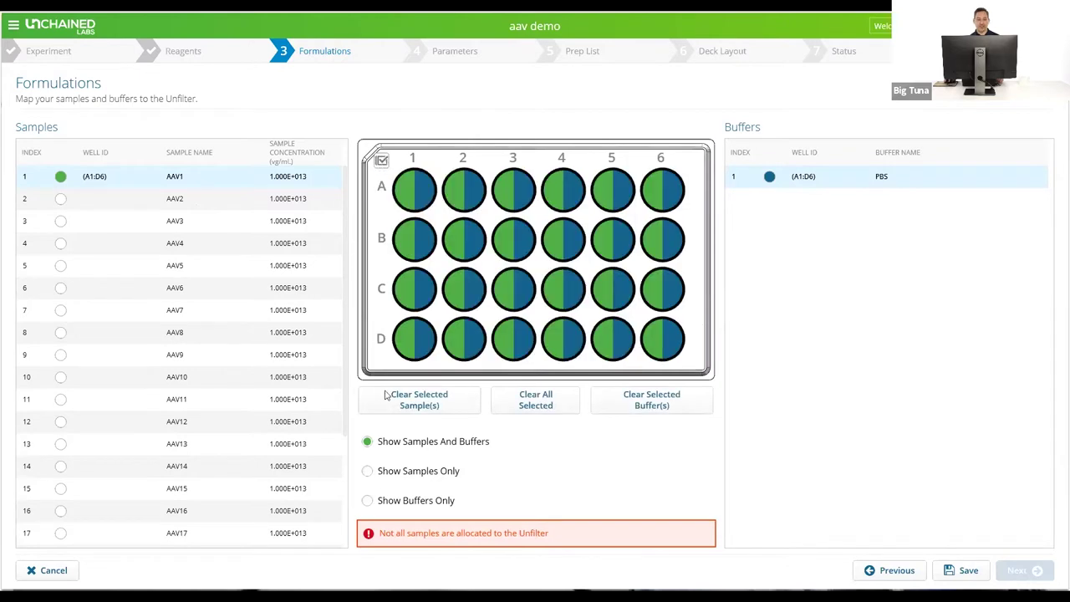
left_click(430, 401)
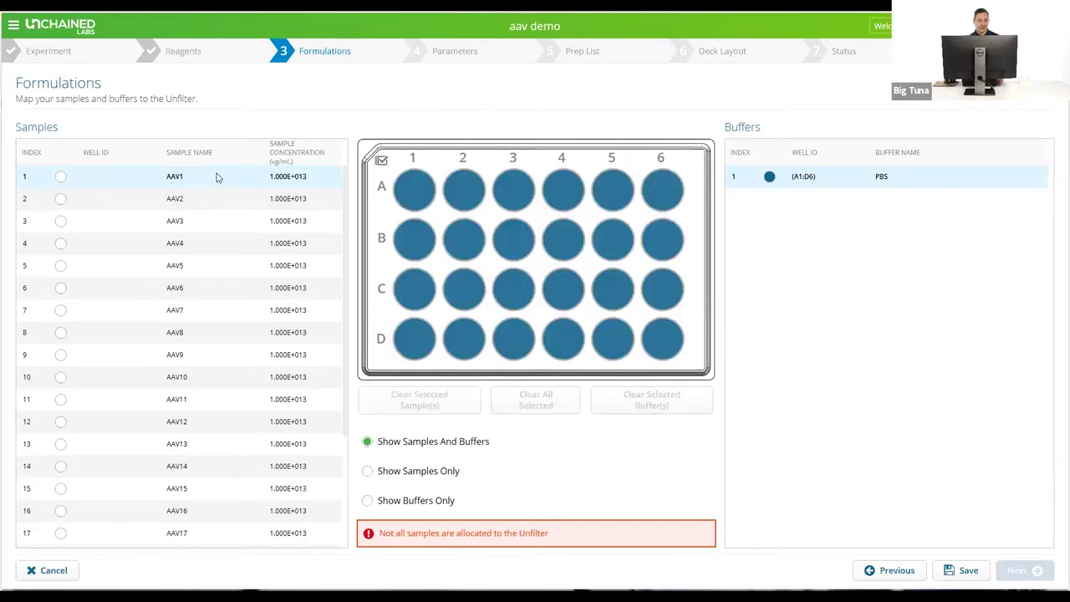
scroll(217, 180, "down", 3)
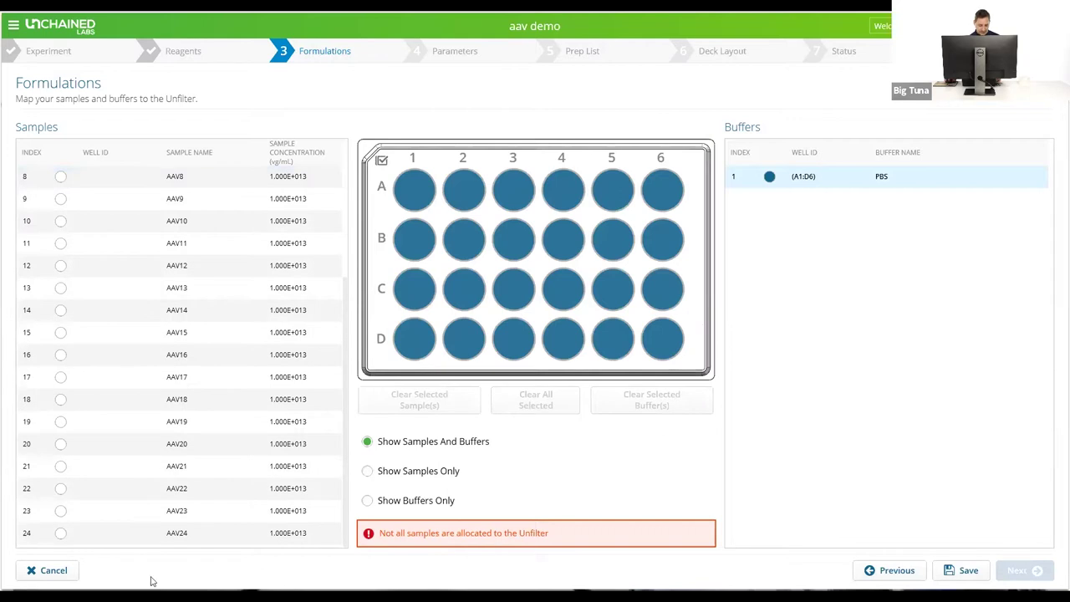
left_click(153, 532, "shift")
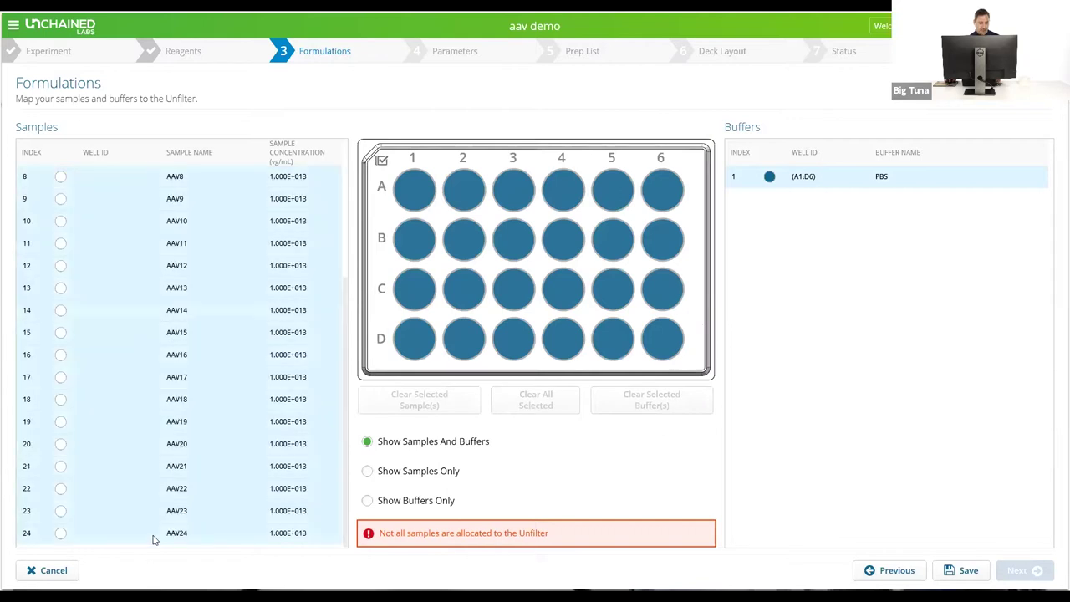
left_click(382, 163)
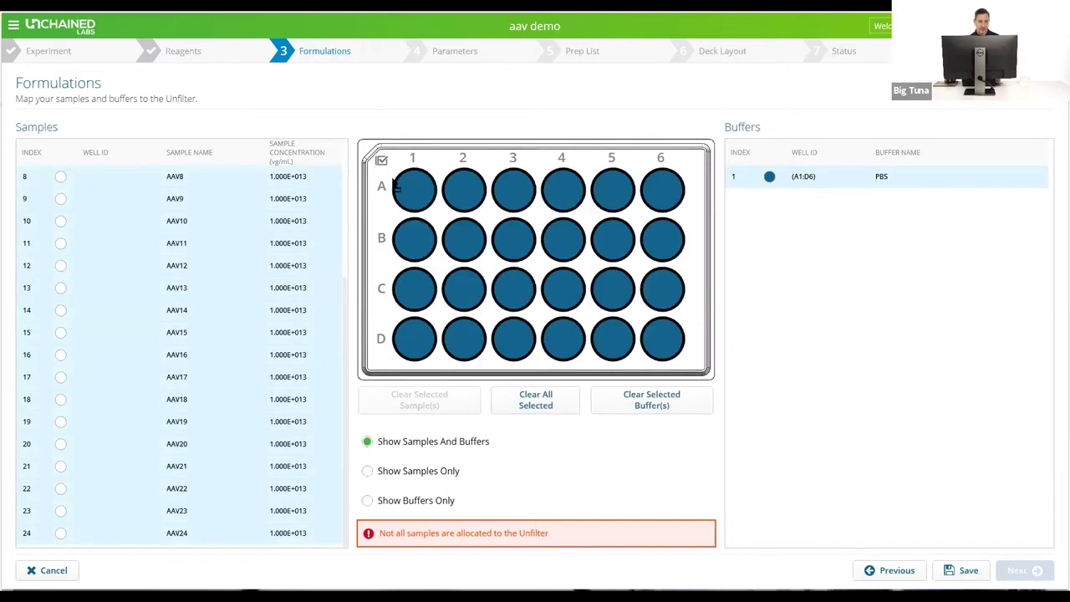
left_click(650, 176)
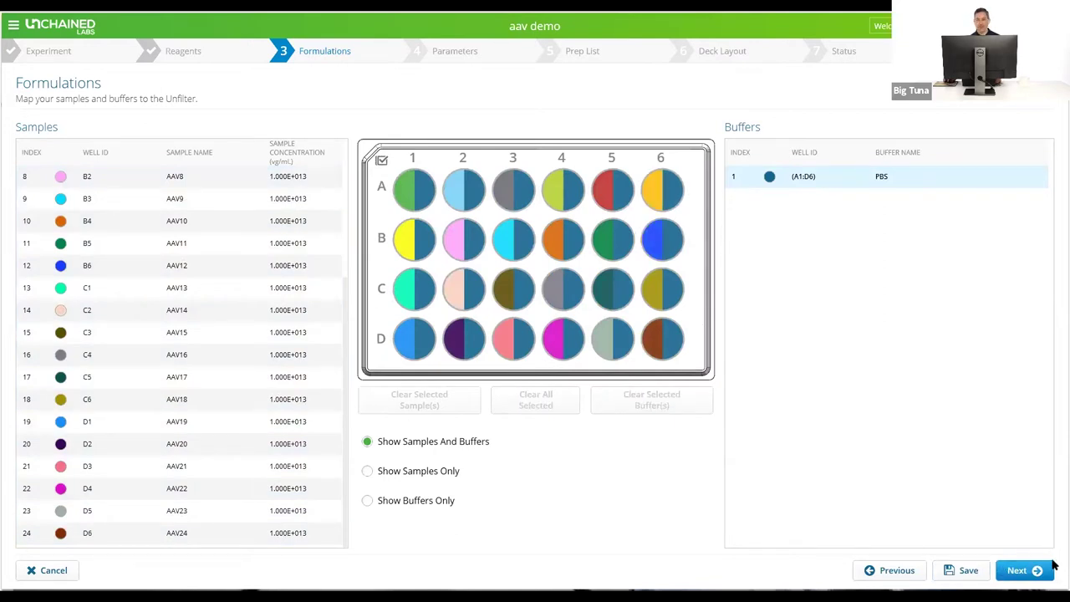
Step: Accept the recommended 1x1 Reservoir for the formulations and continue to the process parameters
left_click(1014, 573)
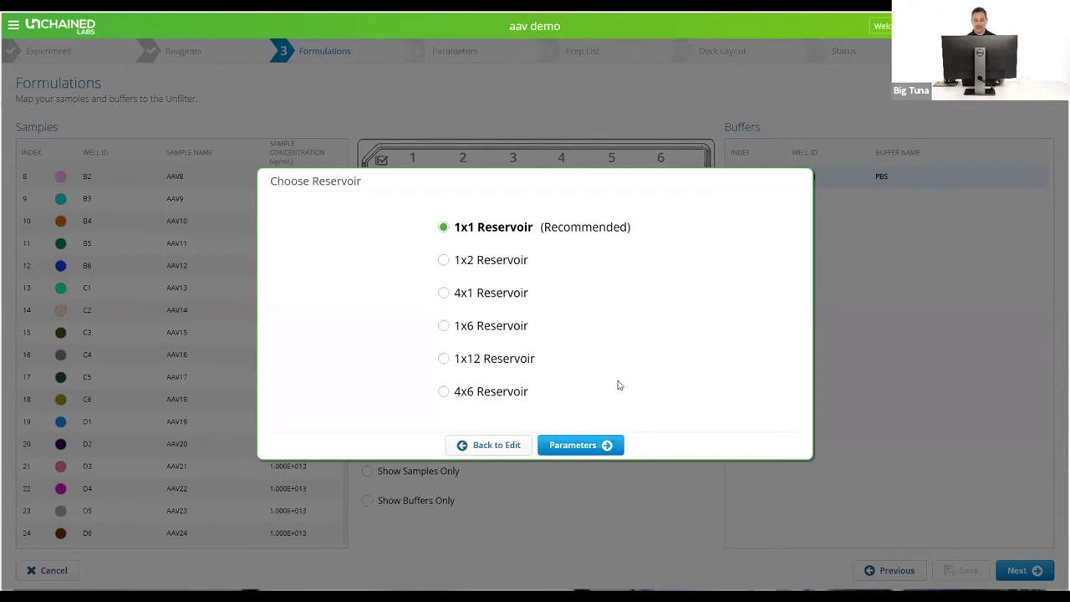
left_click(572, 445)
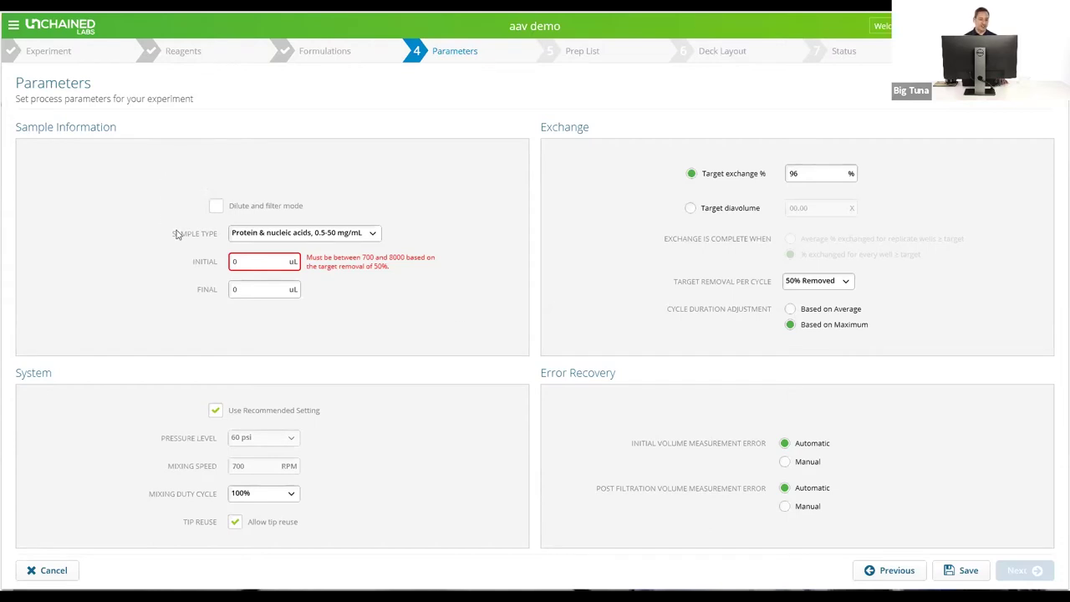
Step: Set the sample type to AAV with an initial volume of 8000 uL and a final volume of 2000 uL
left_click(272, 242)
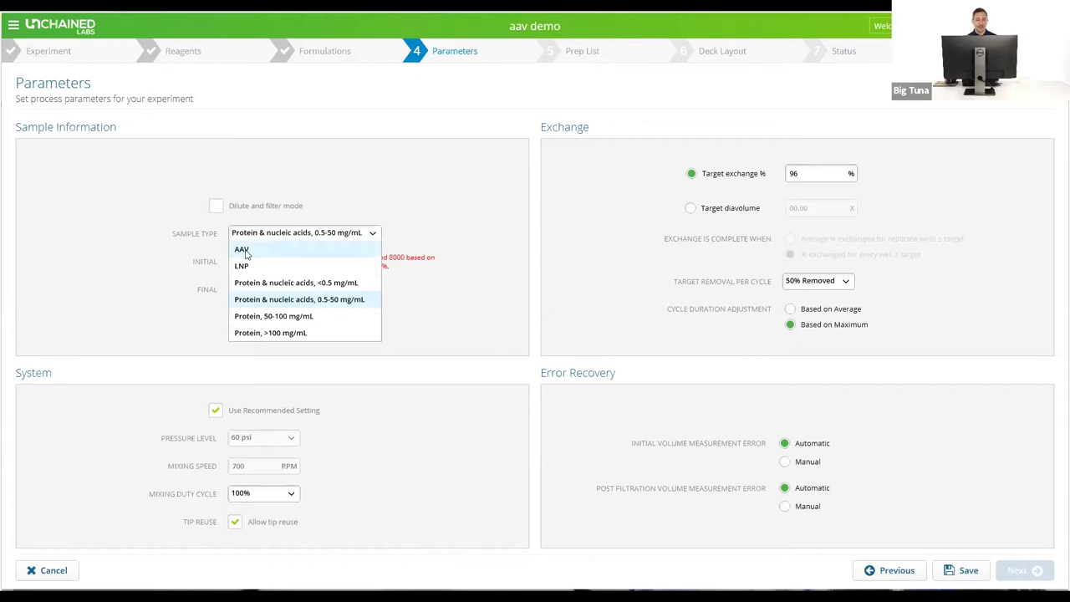
left_click(244, 253)
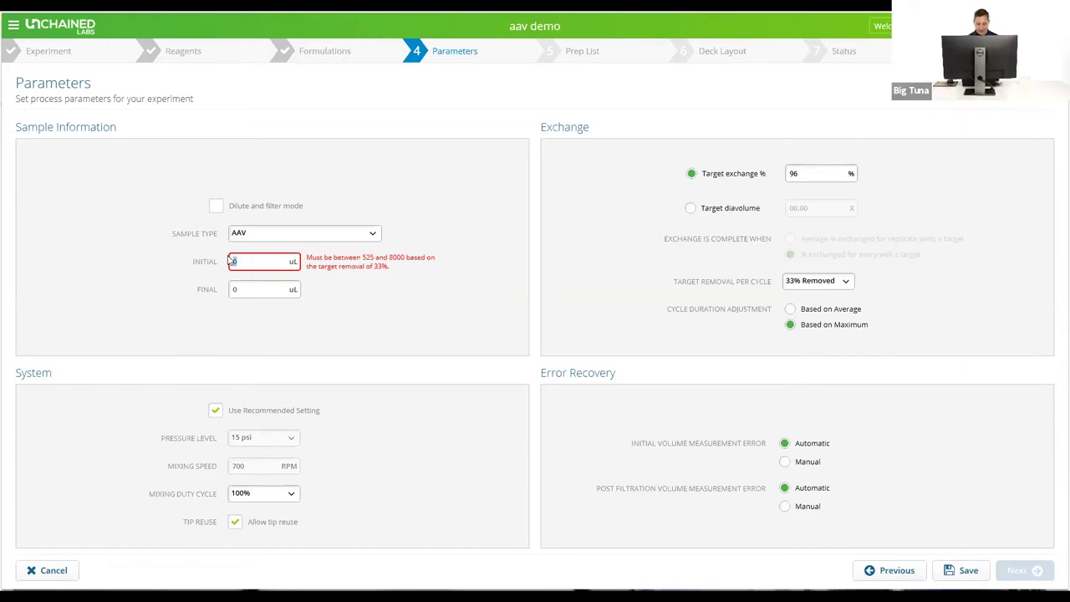
type("800")
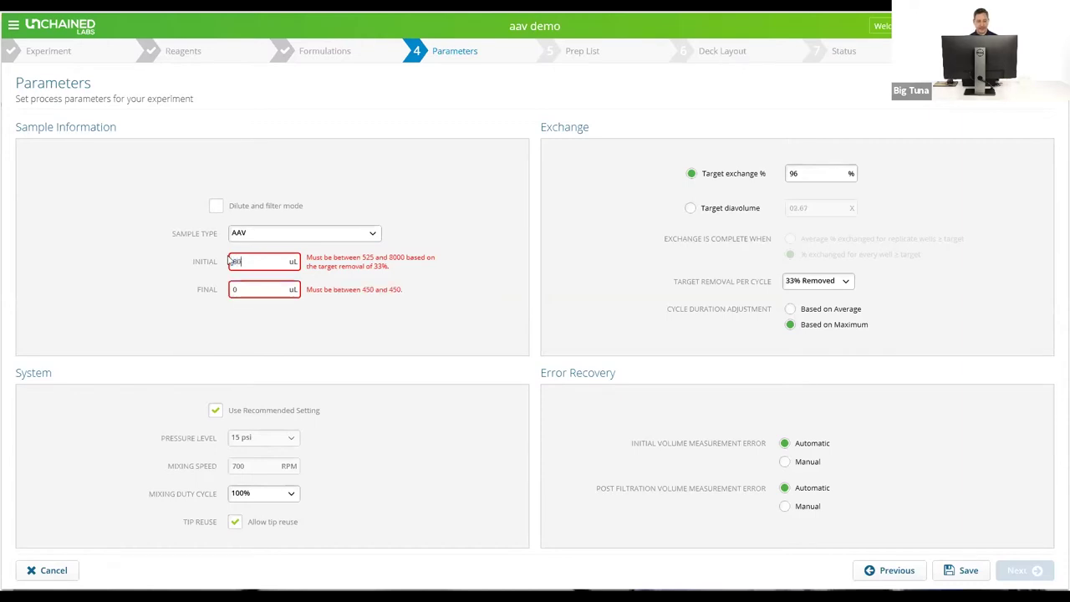
type("0")
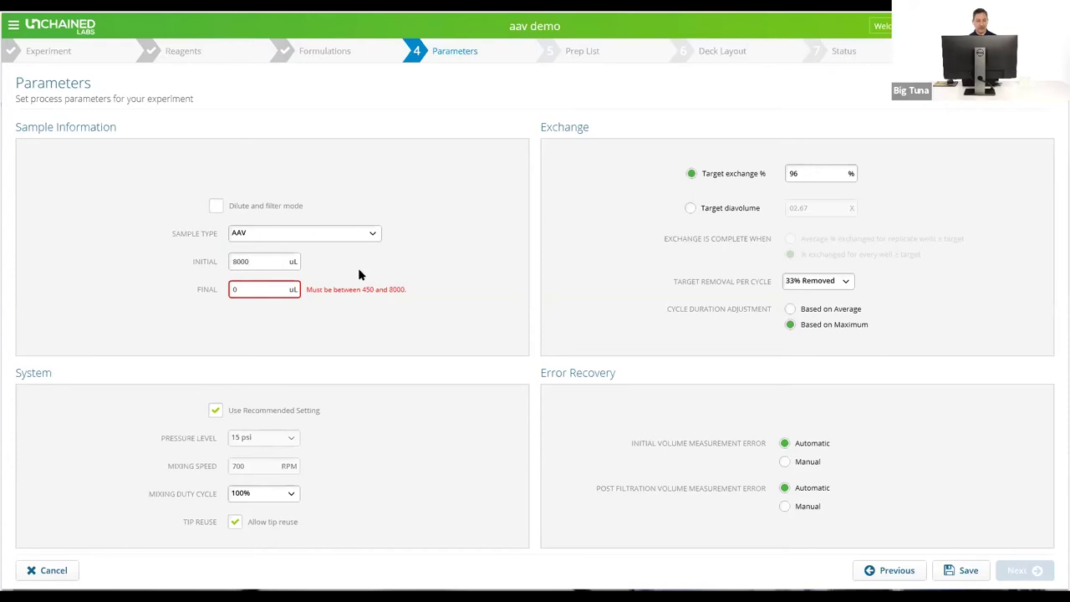
left_click(239, 289)
type("2000")
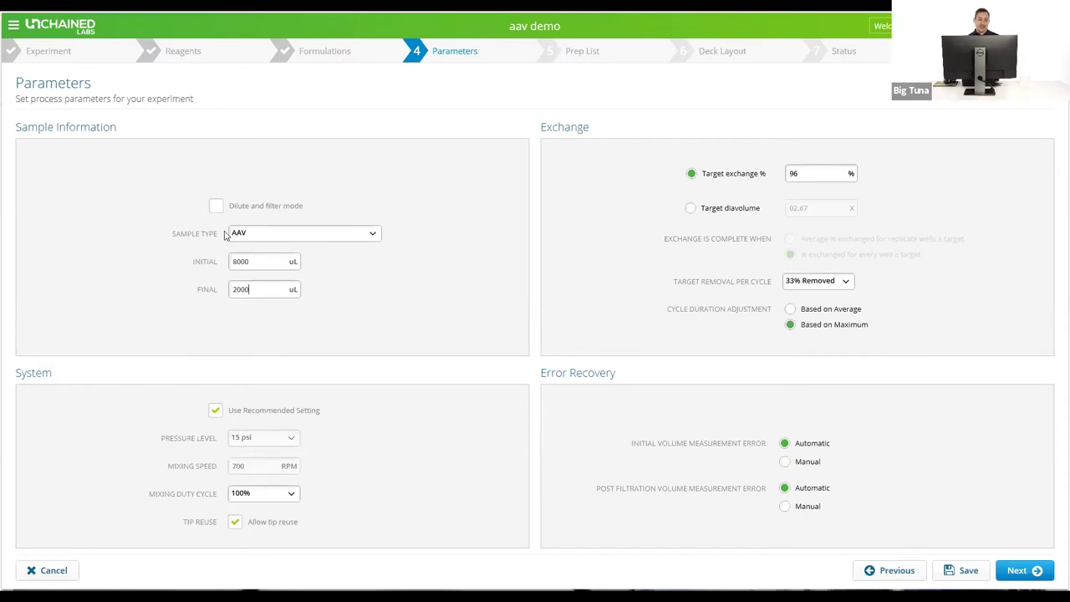
Step: Unlock the system settings to review the pressure level and mixing speed, and restore the recommended setting
left_click(215, 412)
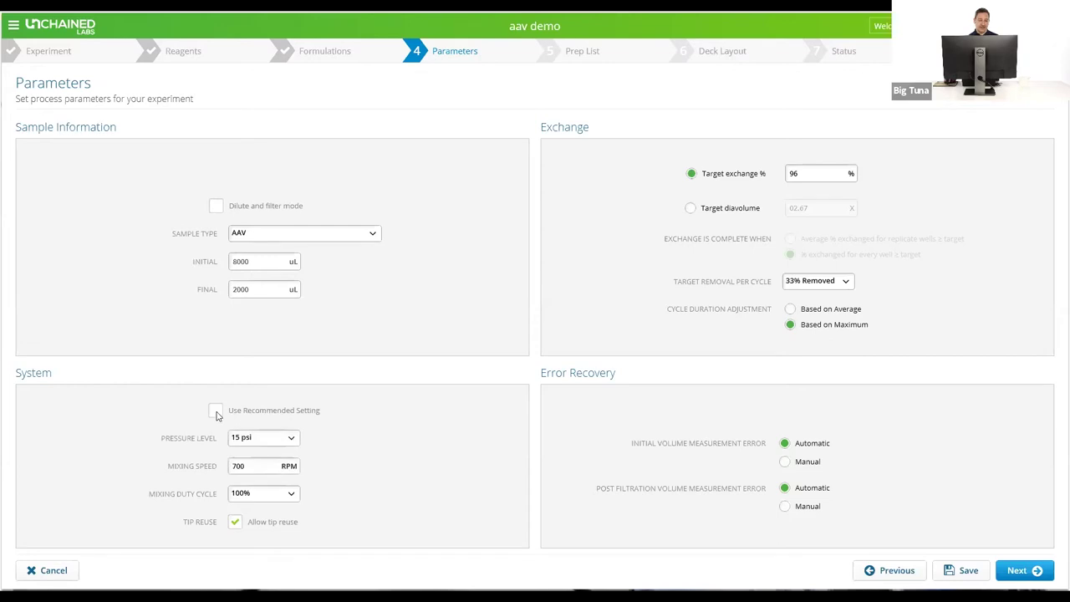
left_click(264, 440)
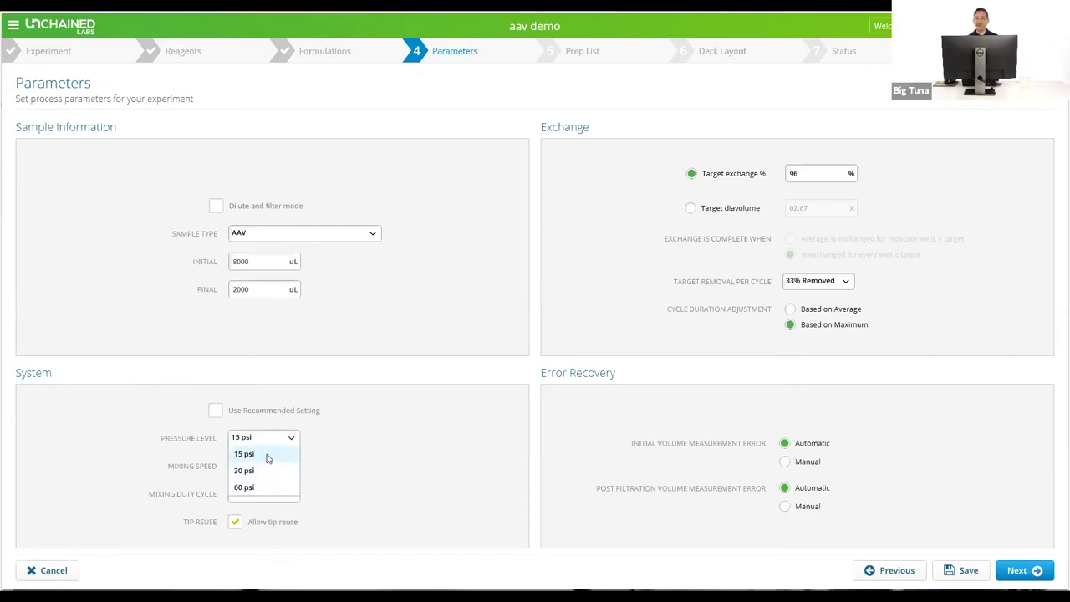
left_click(391, 448)
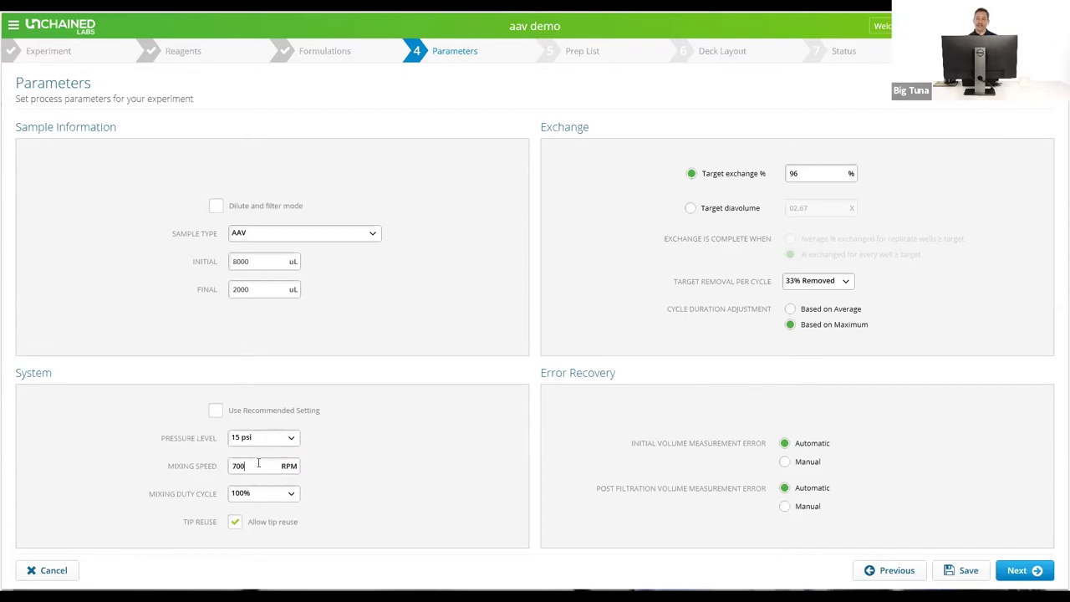
left_click_drag(258, 469, 231, 470)
left_click(216, 410)
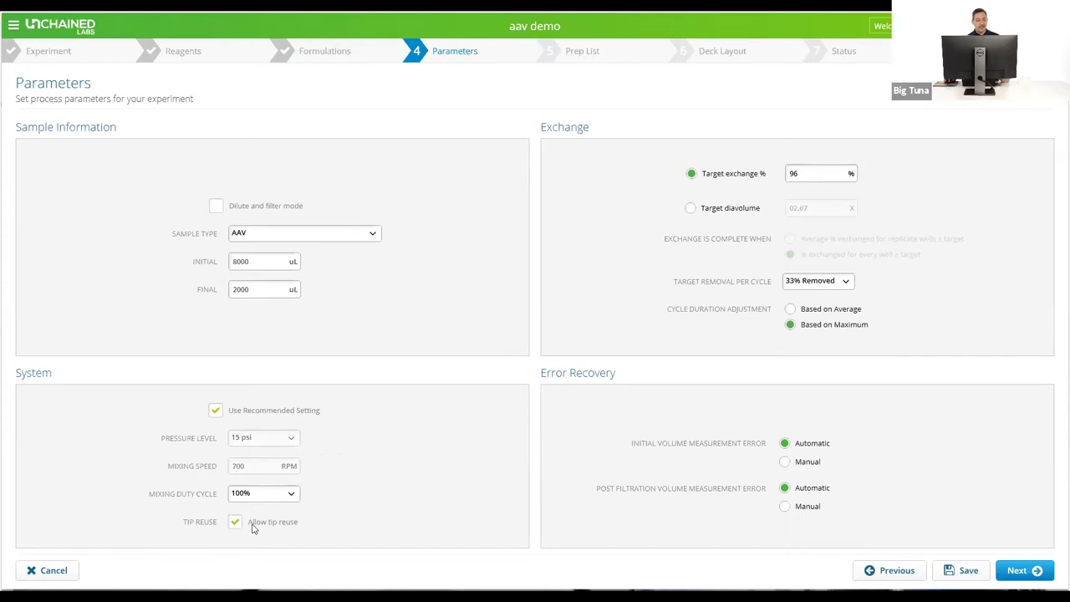
mouse_move(253, 527)
mouse_move(239, 531)
Step: Set the target diavolume to 3 with 33% removed per cycle and continue to the prep list
left_click(691, 208)
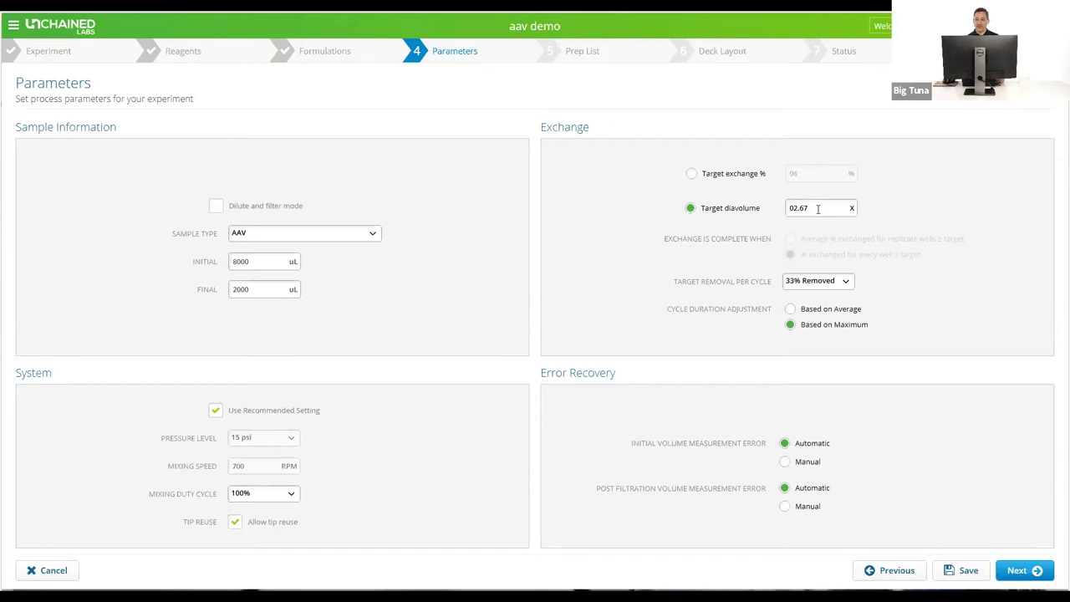
type("3")
left_click(796, 283)
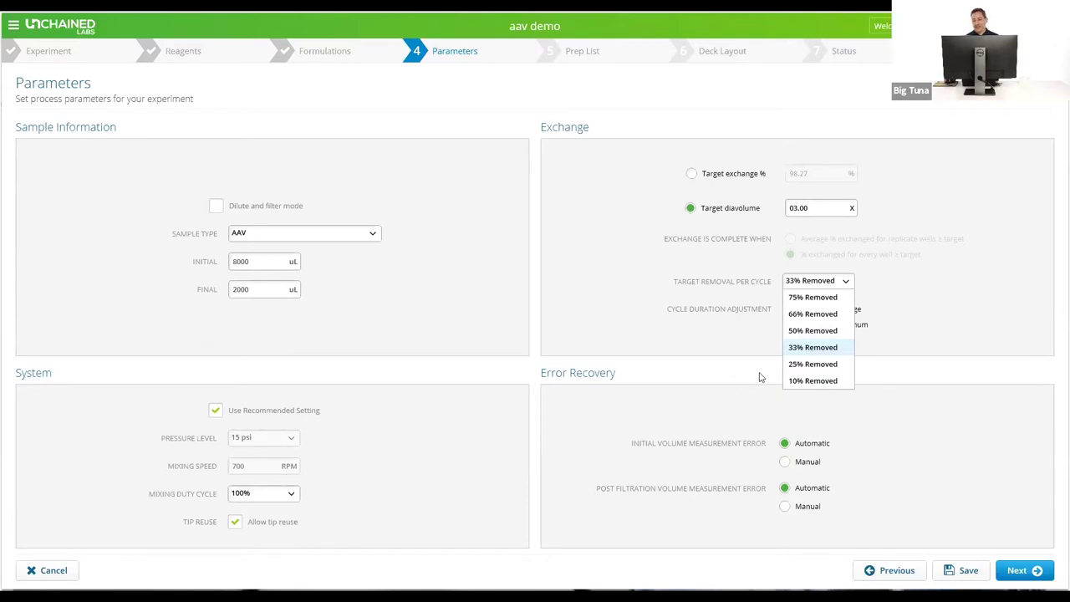
left_click(750, 333)
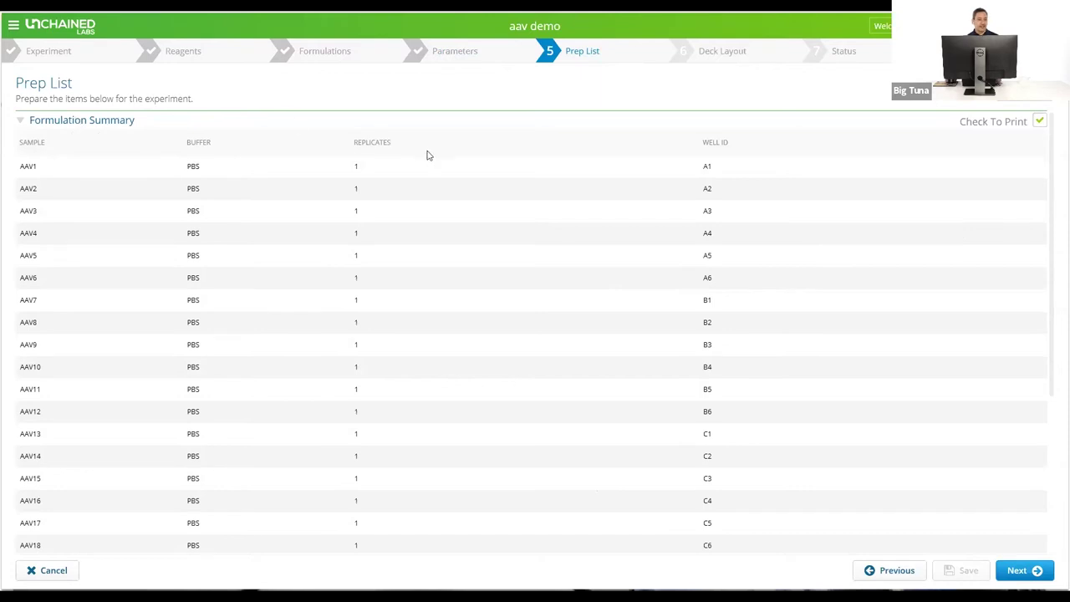
Step: Review the prep list's Unfilter sample map, buffer list and buffer map, and check its print preview
left_click(20, 121)
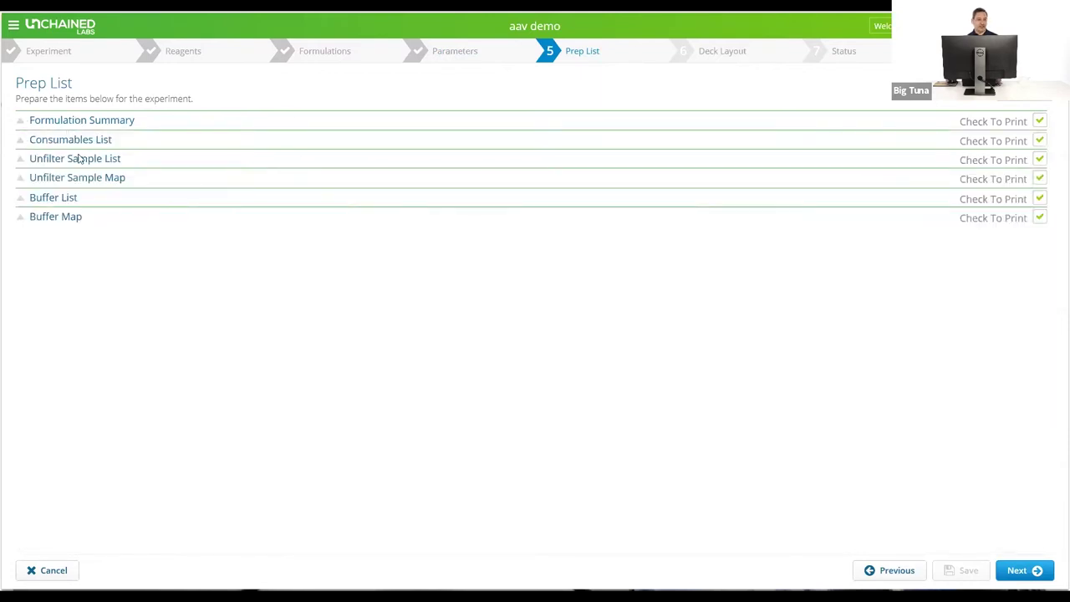
left_click(22, 179)
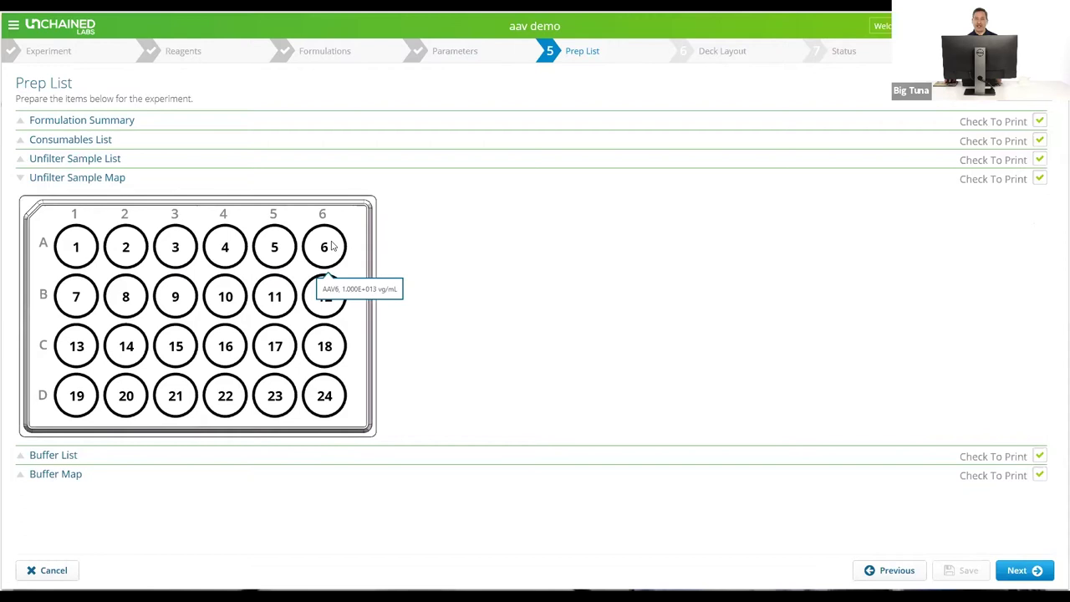
left_click(47, 457)
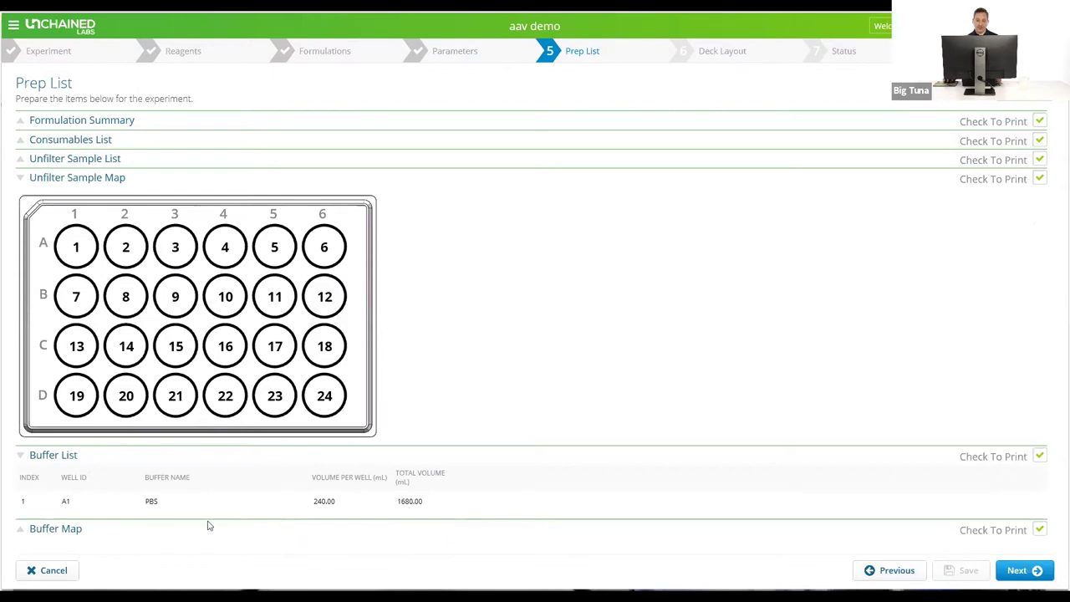
left_click(25, 529)
scroll(404, 363, "down", 3)
scroll(401, 391, "down", 2)
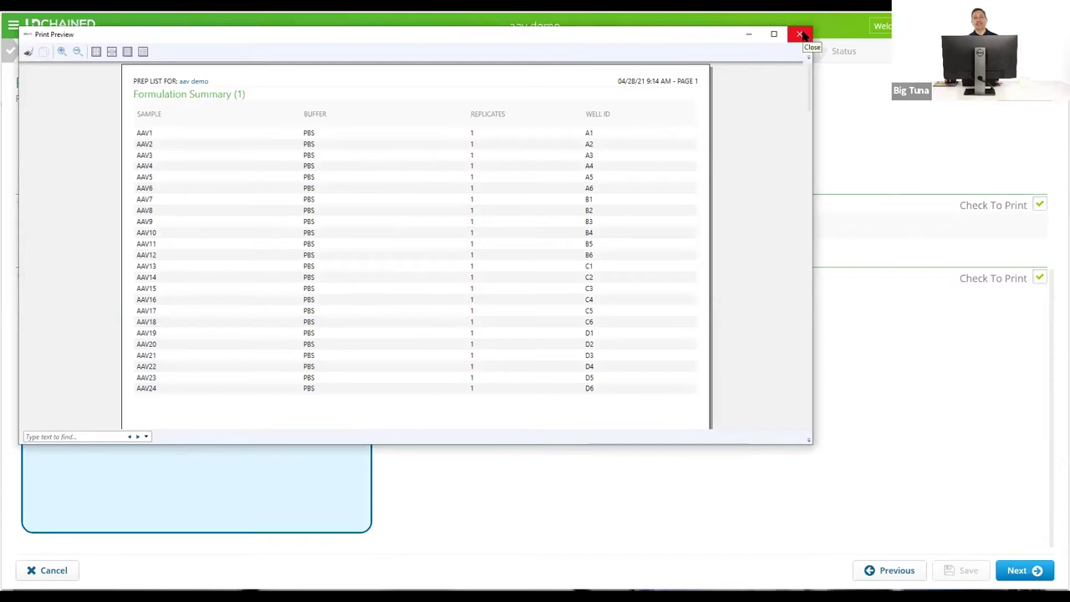
left_click(800, 35)
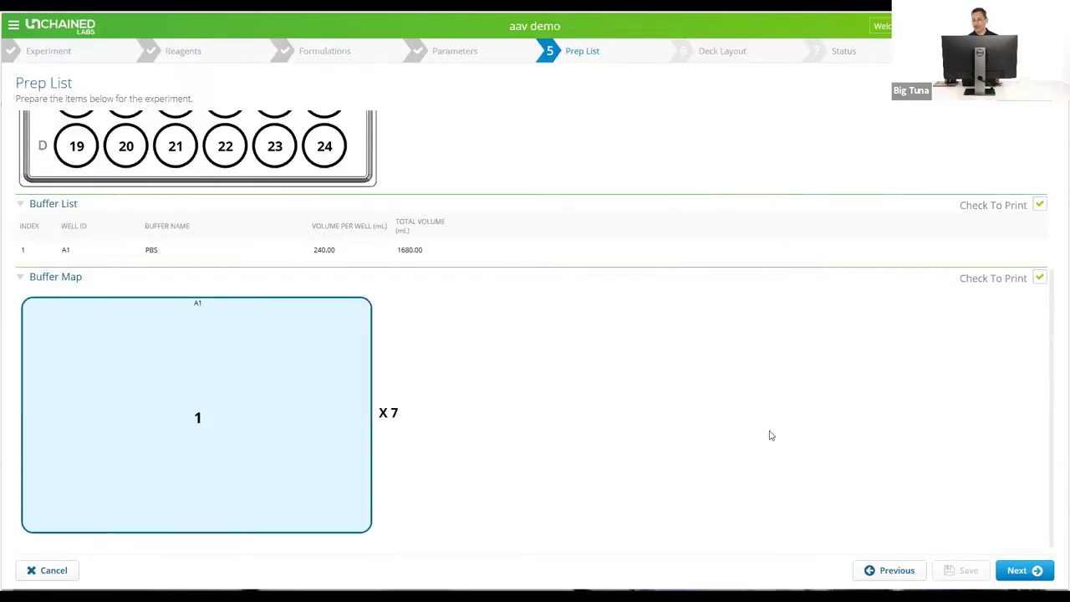
Step: Continue to the deck layout and mark all its tasks completed, from Load Unfilter through Waste and Water
left_click(1016, 569)
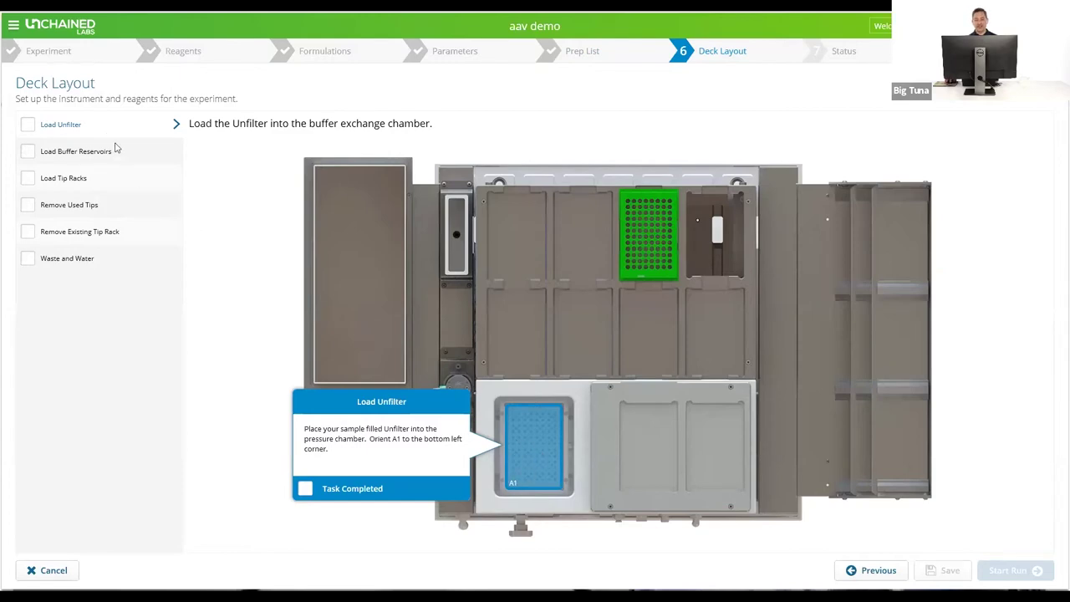
left_click(28, 126)
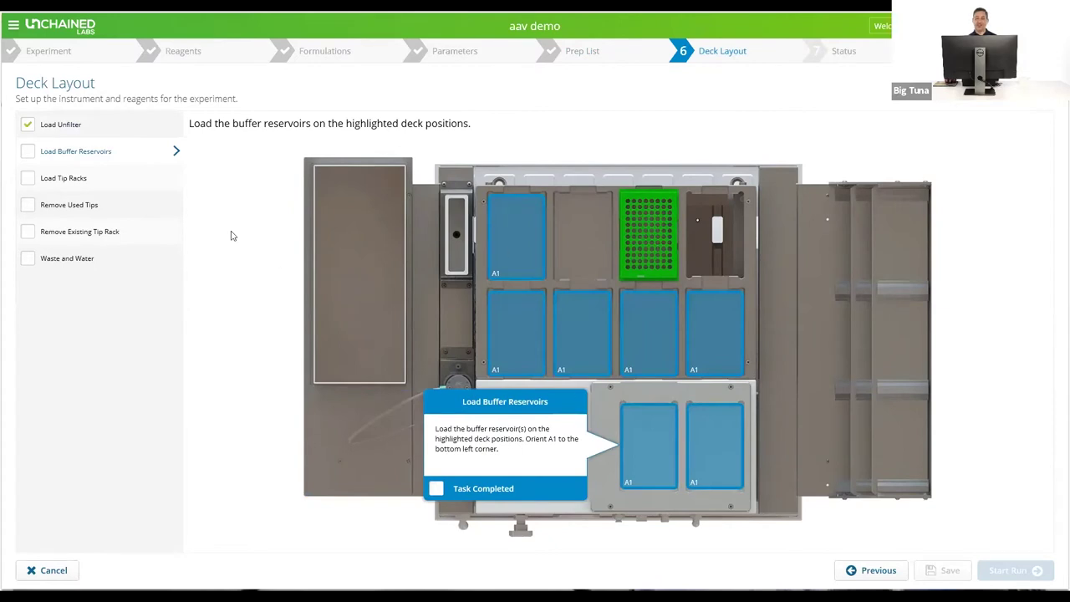
left_click(34, 161)
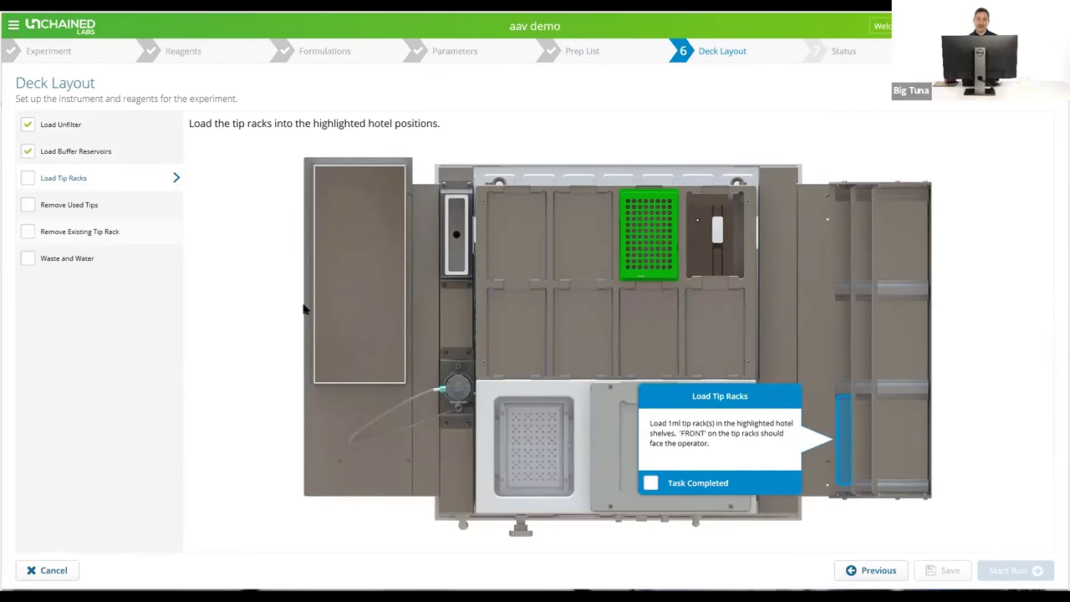
left_click(26, 188)
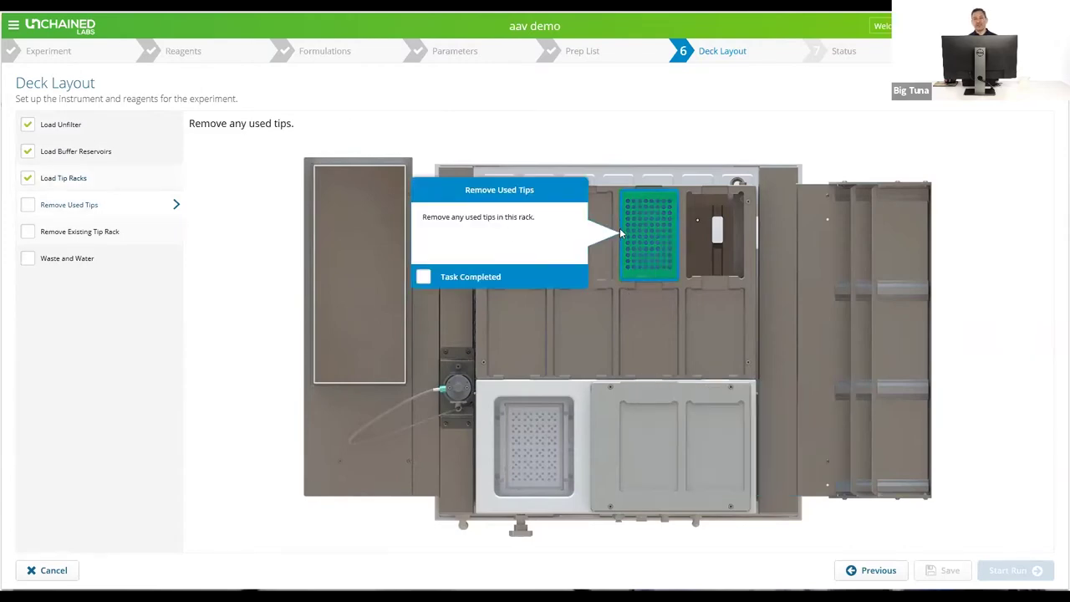
left_click(30, 208)
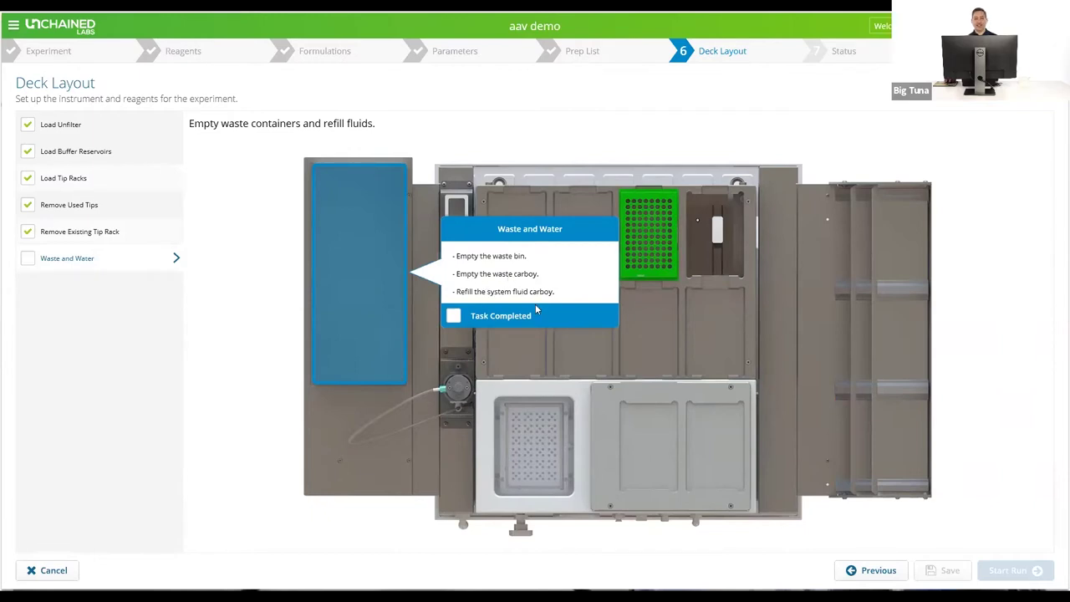
left_click(453, 316)
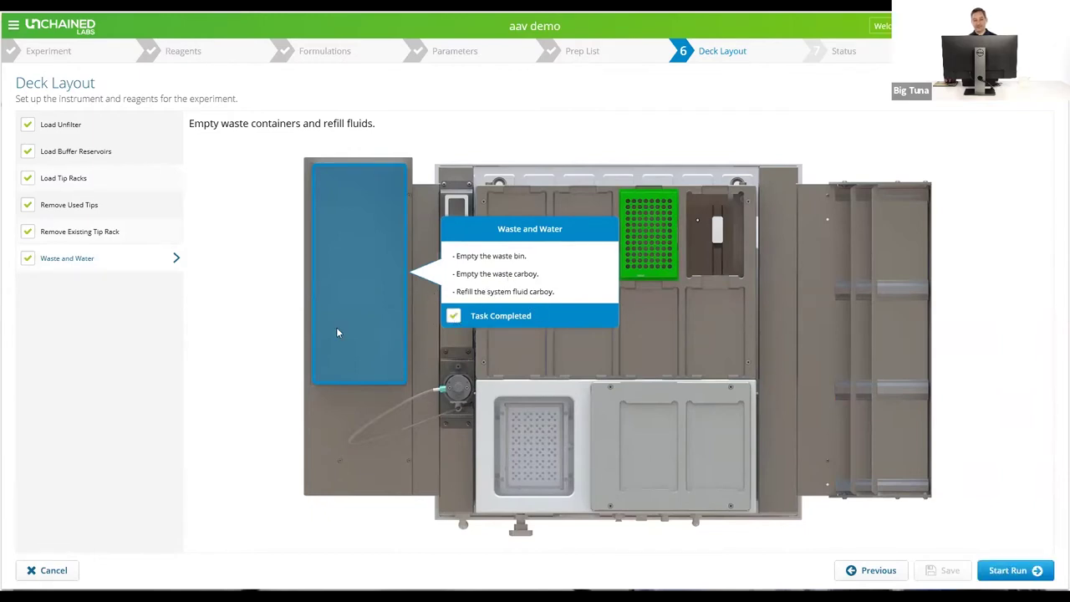
Step: Start the experiment run and examine the percent exchanged in the wells on the status plate
left_click(1002, 571)
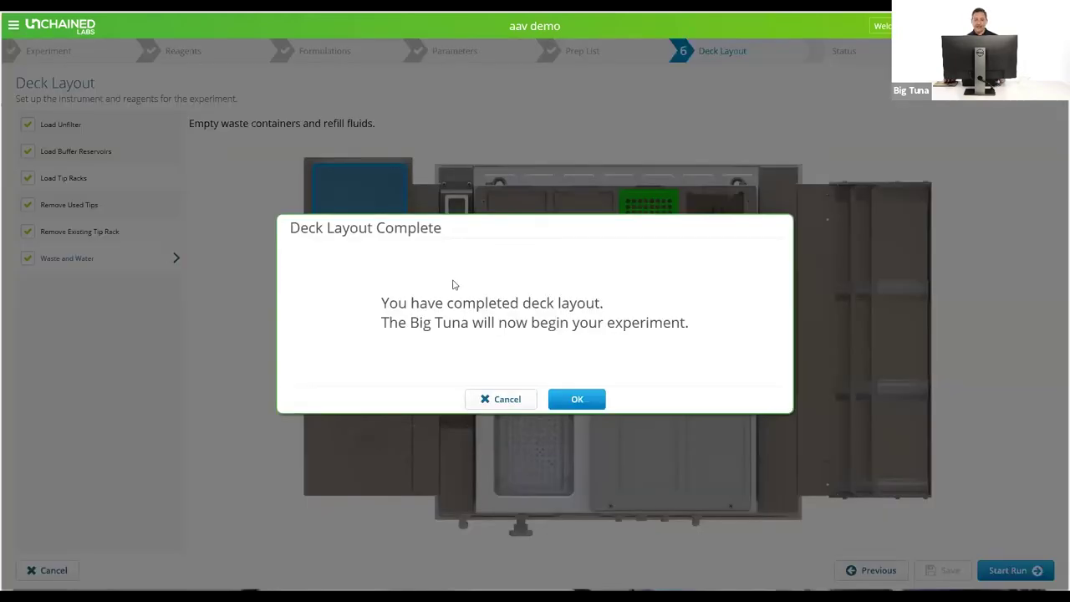
left_click(577, 400)
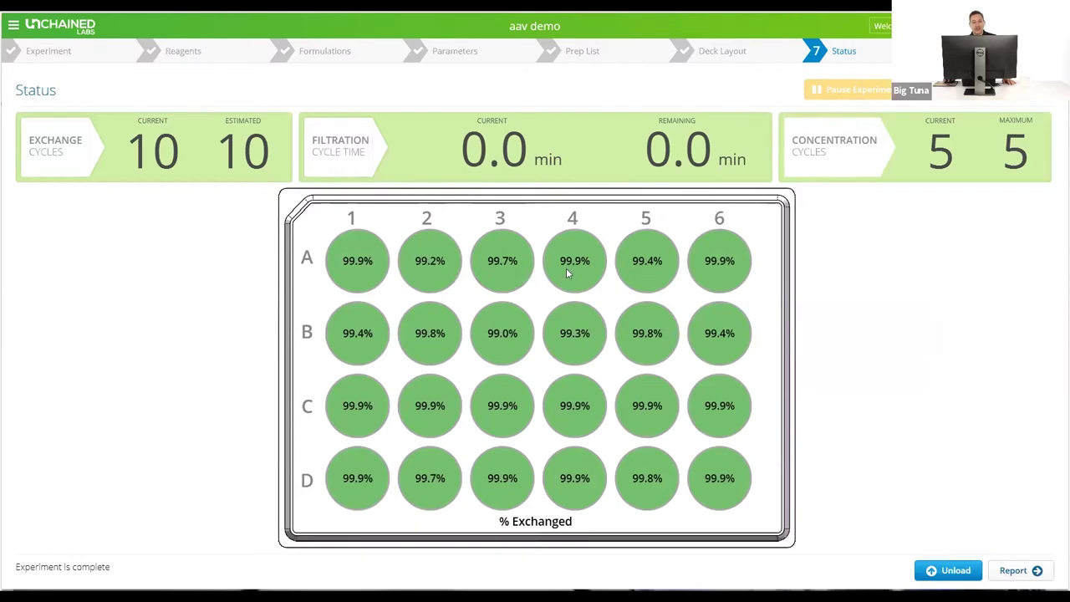
mouse_move(633, 267)
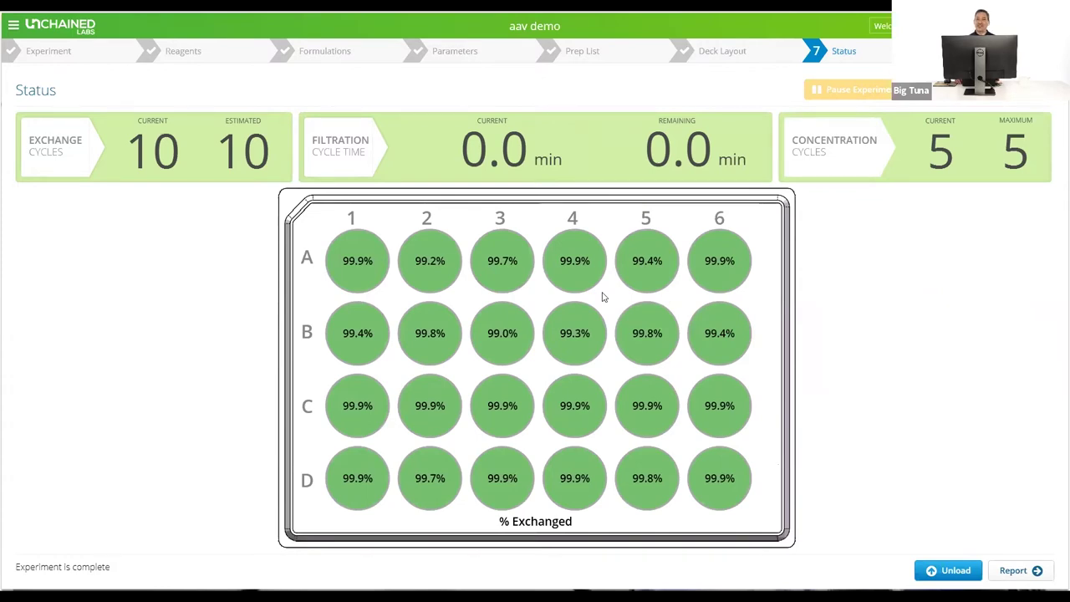
mouse_move(493, 279)
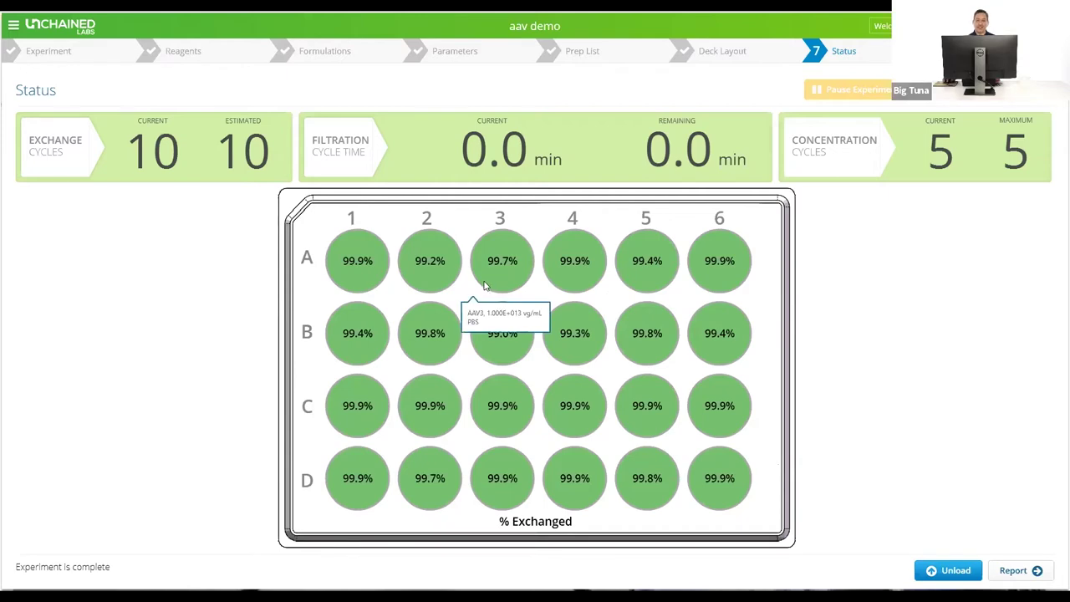
mouse_move(577, 264)
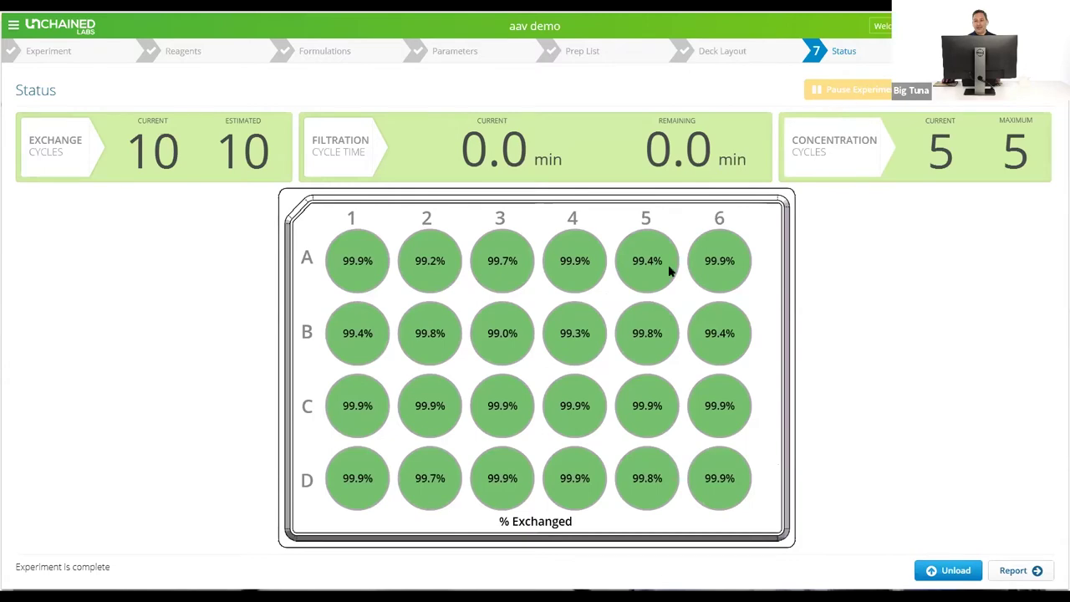
mouse_move(655, 286)
mouse_move(446, 293)
Step: Unload the plate and open the report to examine the experiment parameters, cycles and final formulations
left_click(946, 571)
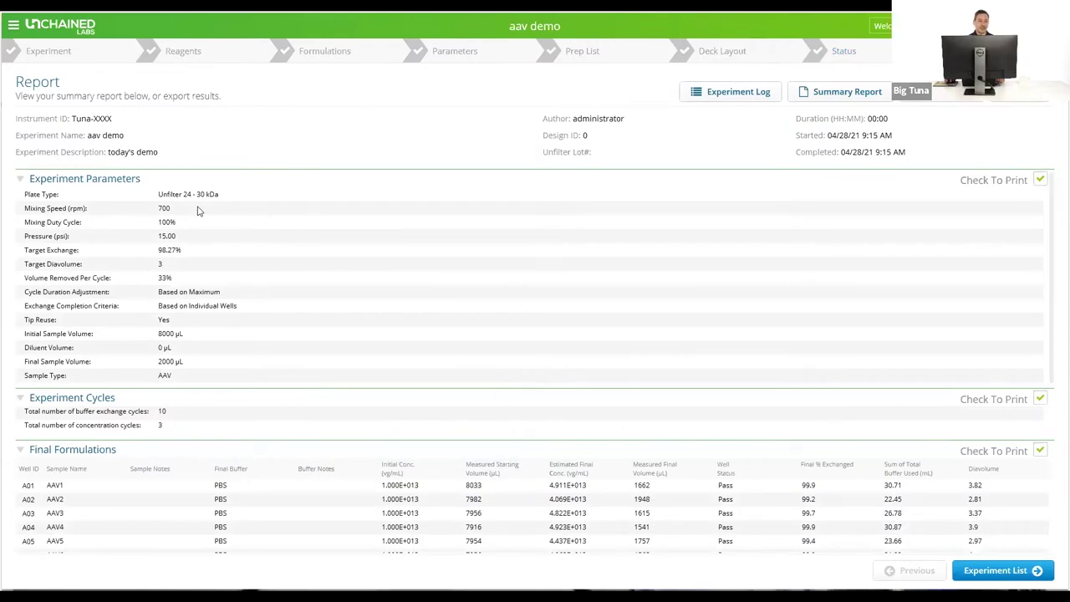
scroll(187, 357, "down", 1)
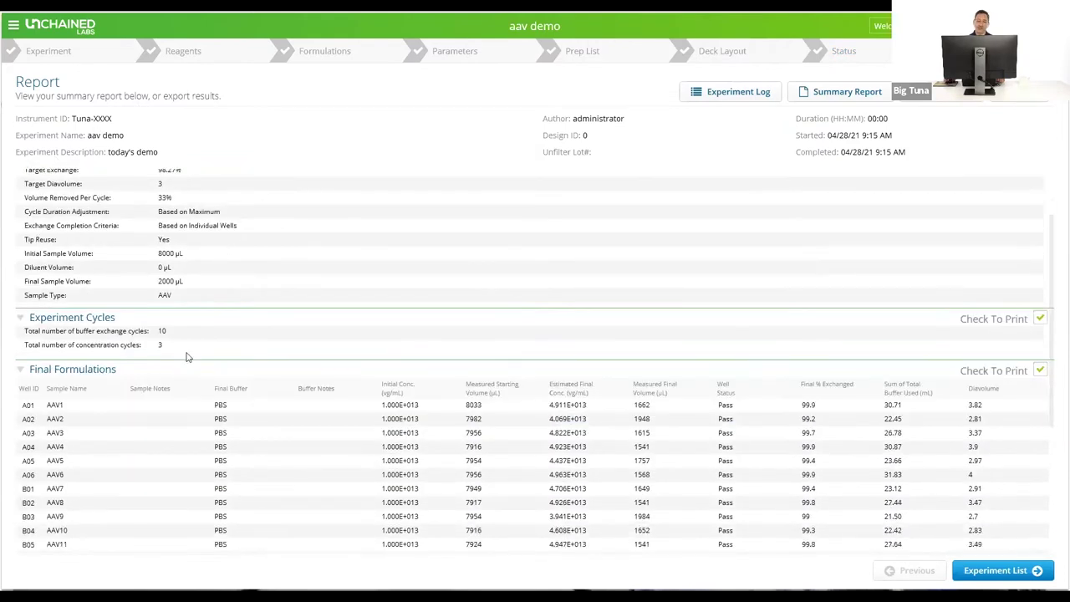
scroll(187, 320, "down", 1)
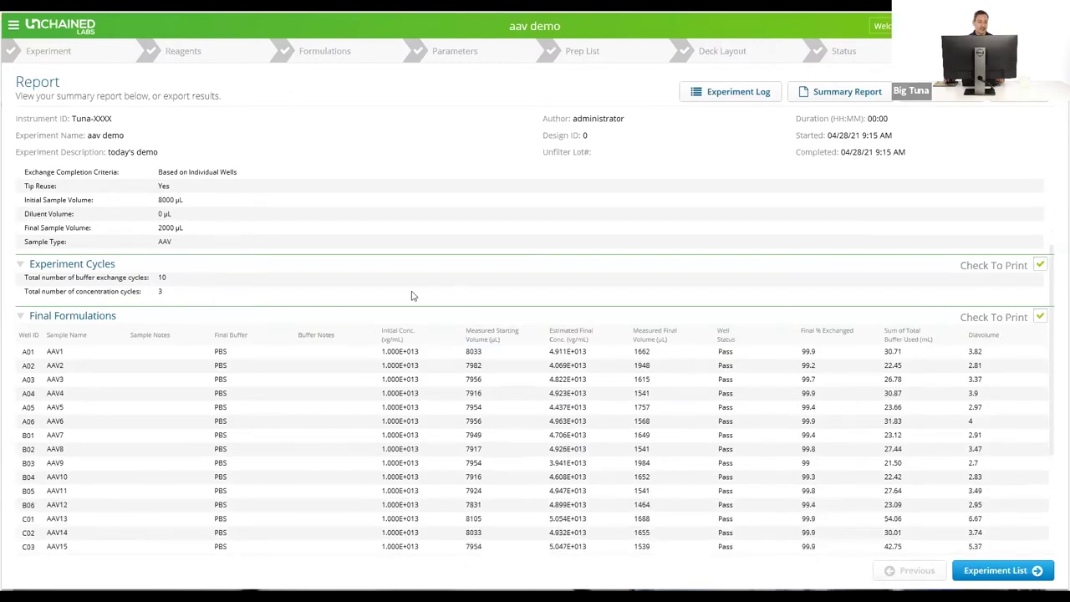